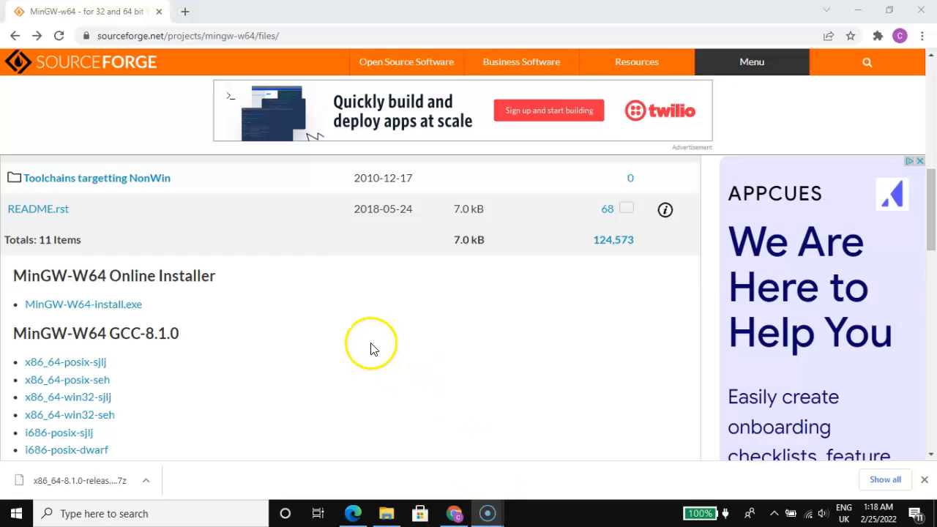
# Step: Choose the x86_64-posix-sjlj download under MinGW-W64 GCC-8.1.0 on the project's files page
pyautogui.scroll(-1, 327, 341)
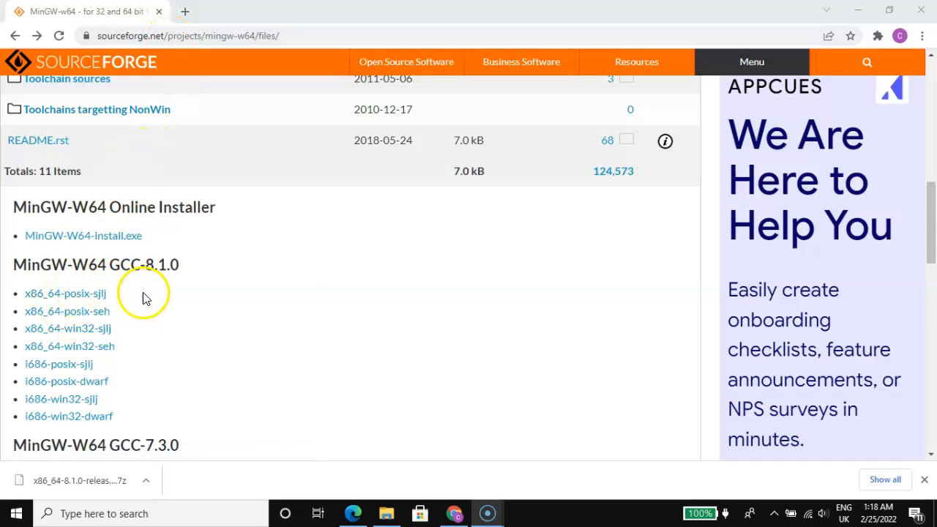
pyautogui.scroll(-1, 142, 282)
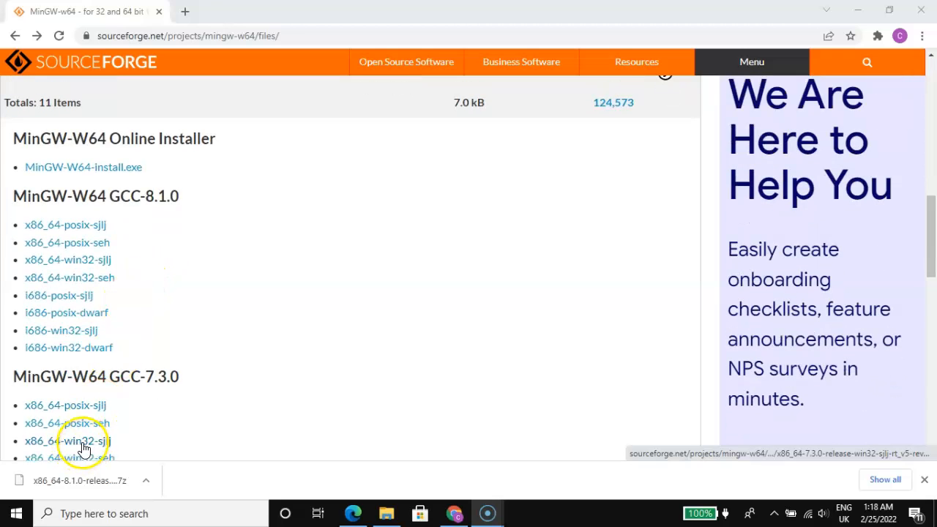
pyautogui.scroll(2, 77, 439)
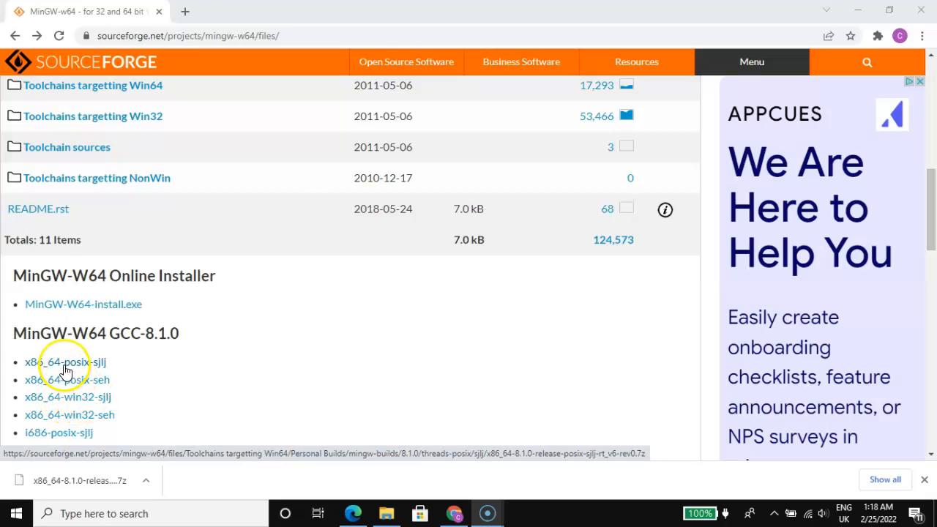
pyautogui.click(66, 370)
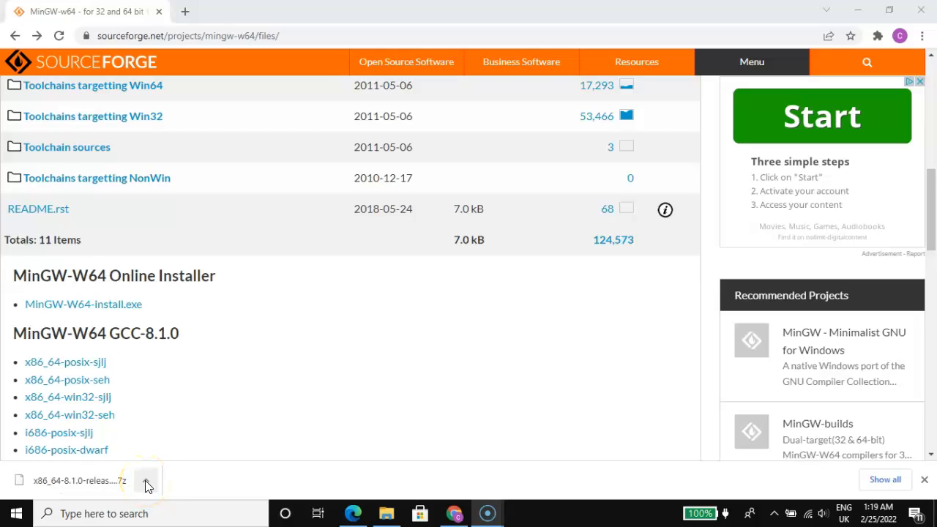
# Step: Check the extraction options of the x86_64-8.1.0 archive on the desktop and place the extracted folder beside the archive
pyautogui.click(859, 11)
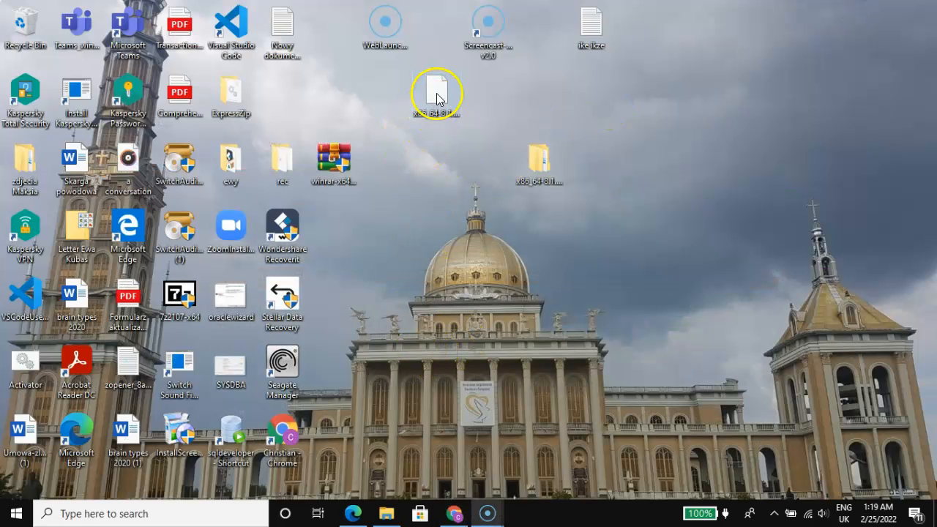
pyautogui.doubleClick(435, 94)
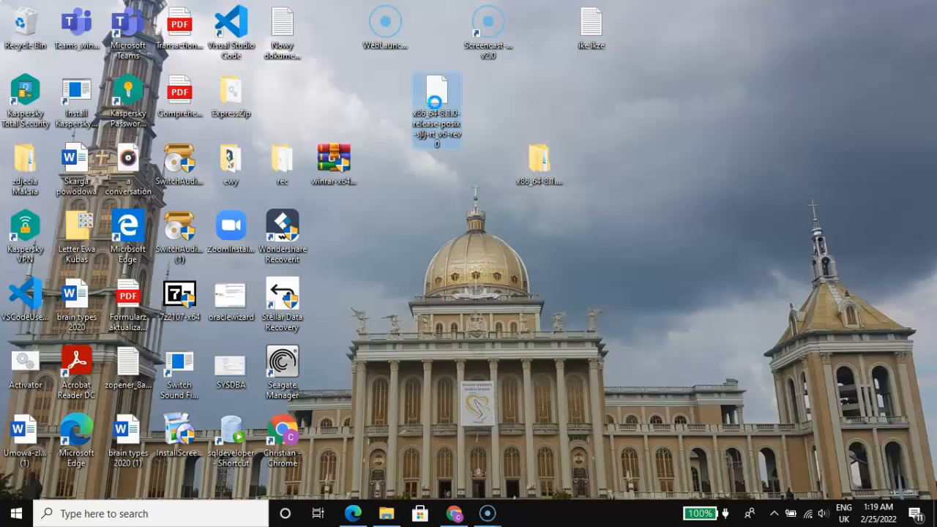
pyautogui.rightClick(435, 101)
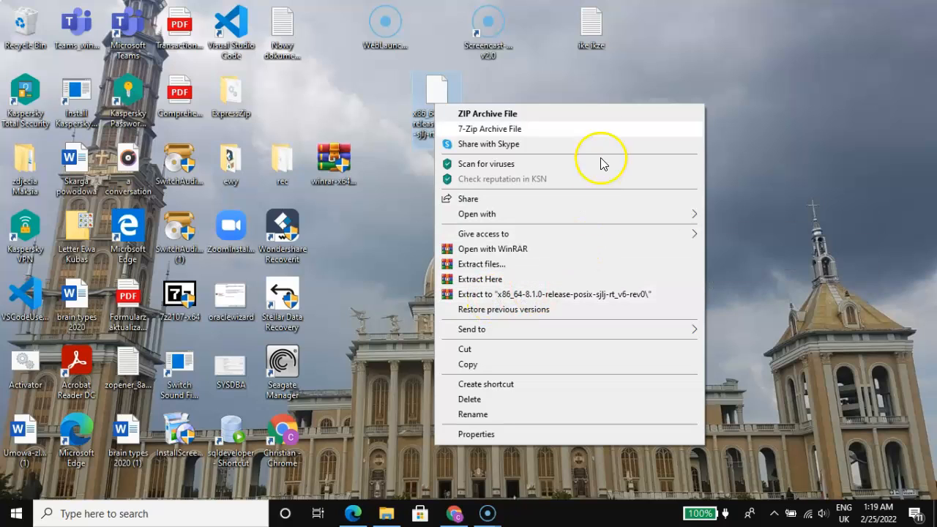
pyautogui.click(613, 79)
pyautogui.click(538, 165)
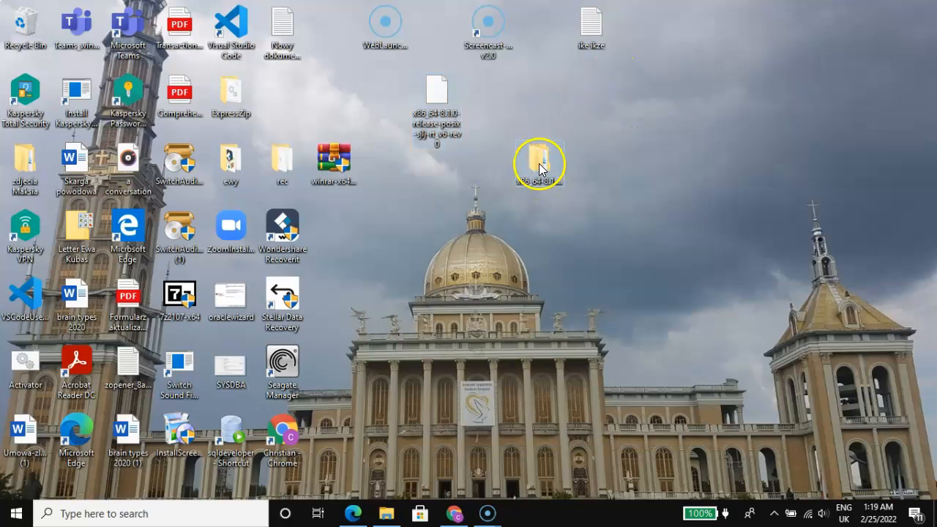
pyautogui.moveTo(540, 167); pyautogui.dragTo(540, 99)
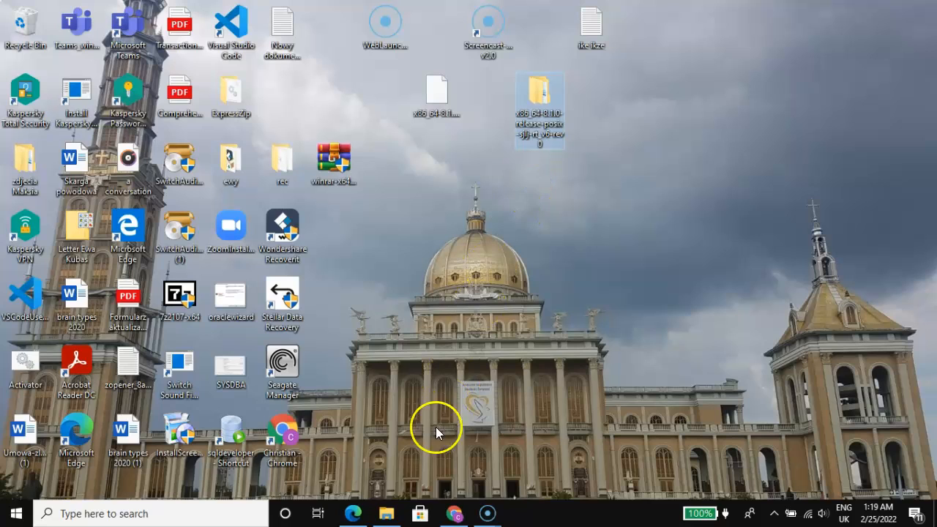
# Step: Switch to File Explorer and navigate from This PC through Windows (C:) to the Program Files (x86) folder
pyautogui.moveTo(390, 512)
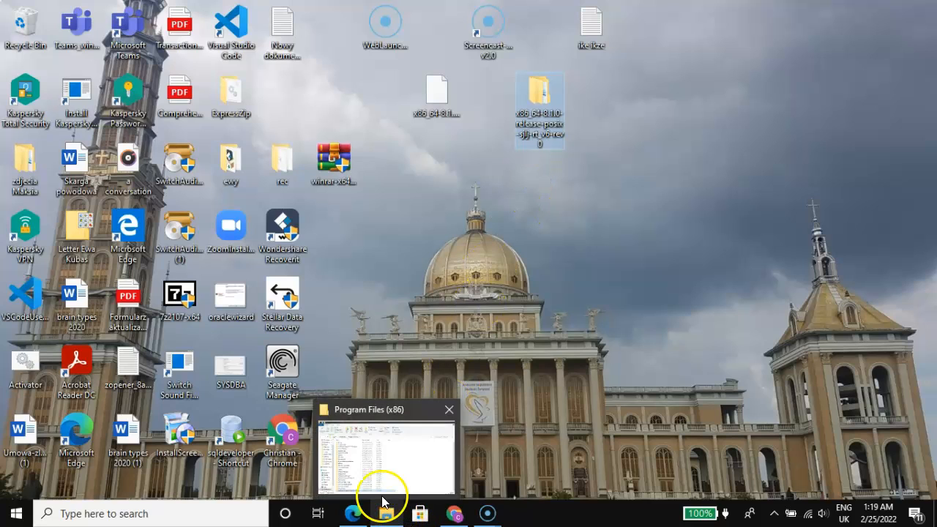
pyautogui.click(387, 469)
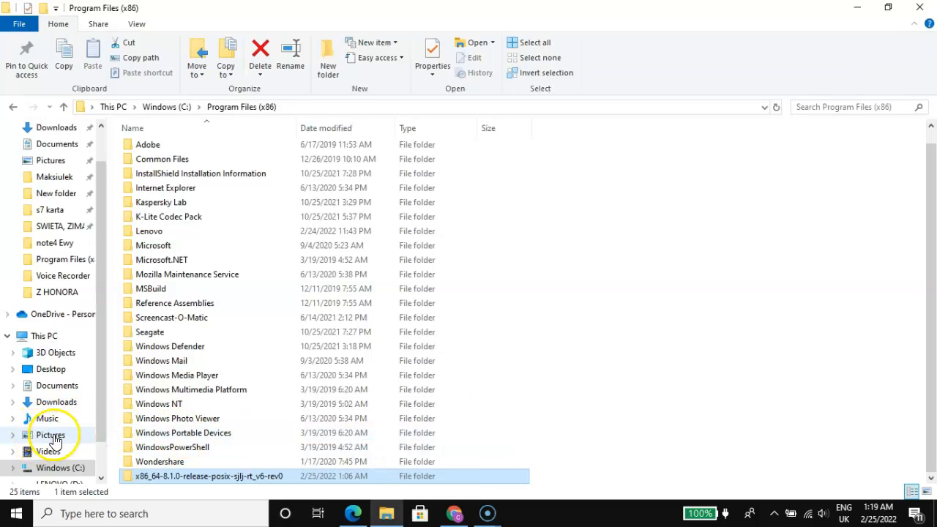
pyautogui.scroll(-1, 57, 435)
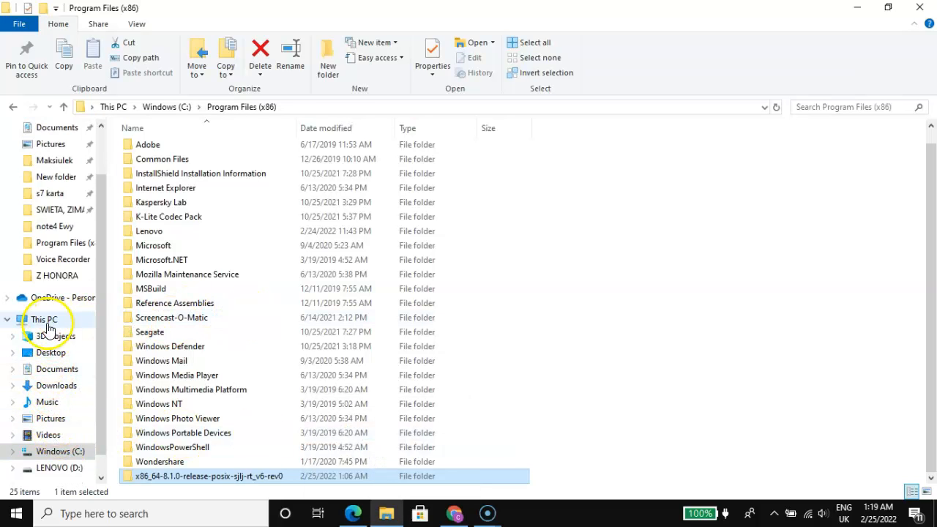
pyautogui.click(55, 325)
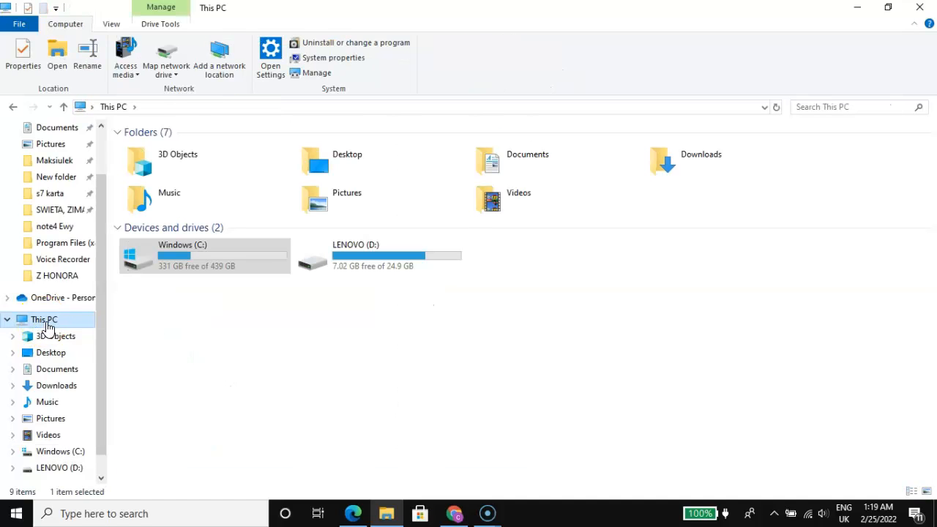
pyautogui.doubleClick(203, 258)
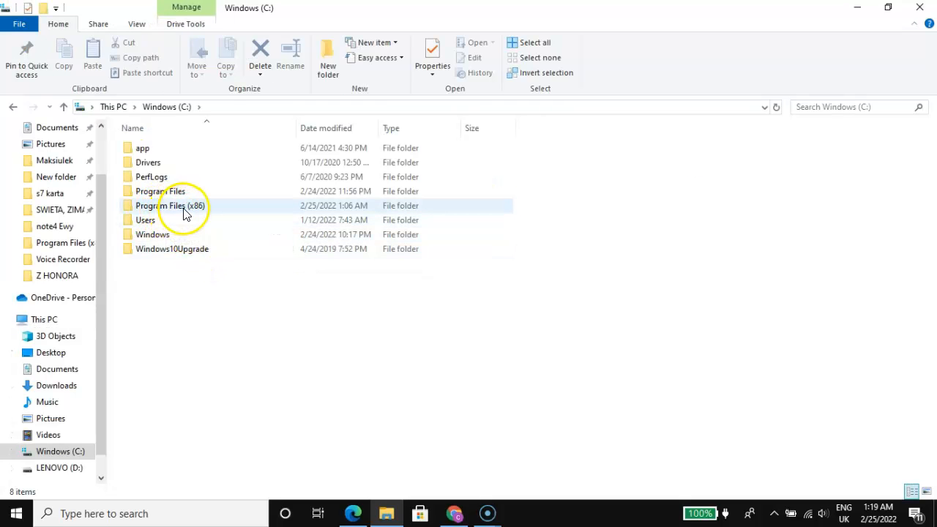
pyautogui.doubleClick(185, 212)
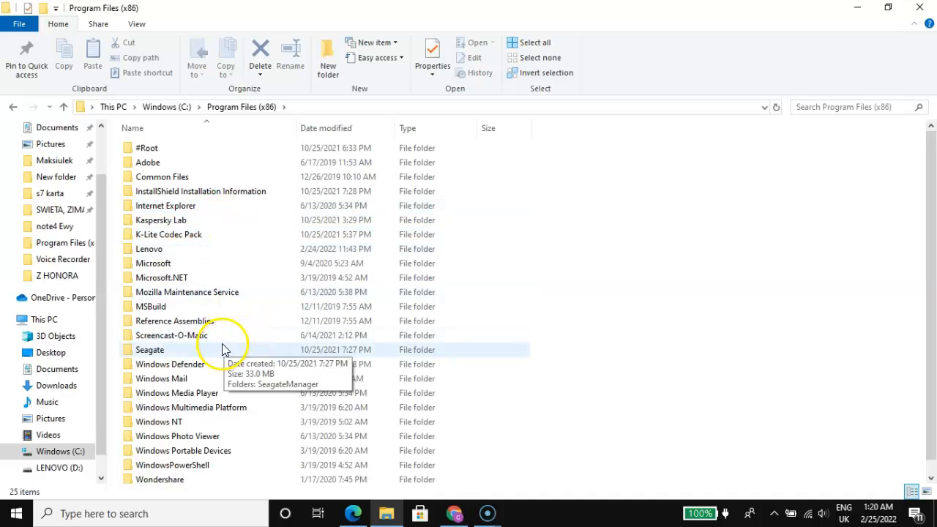
# Step: Look through Program Files (x86), go back up to the C: drive and reopen the folder
pyautogui.scroll(-1, 213, 320)
pyautogui.scroll(1, 187, 226)
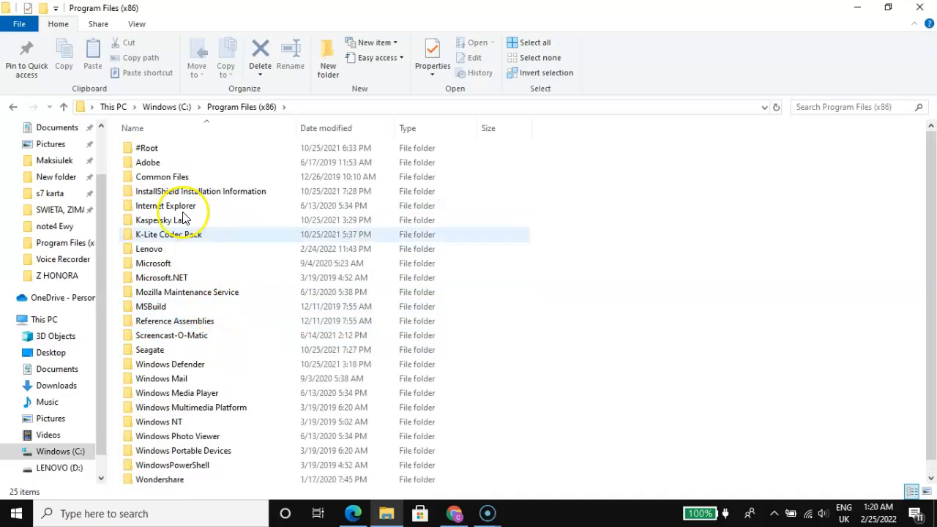
pyautogui.click(64, 107)
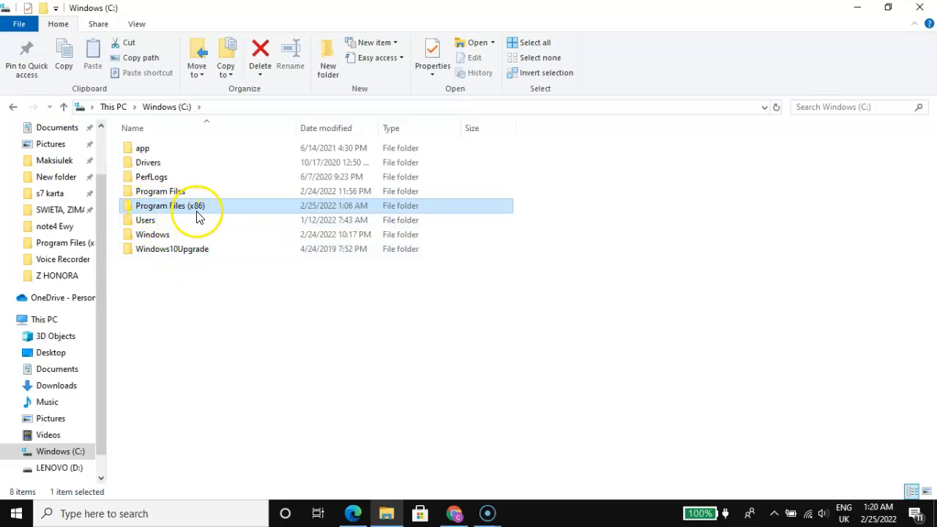
pyautogui.doubleClick(188, 208)
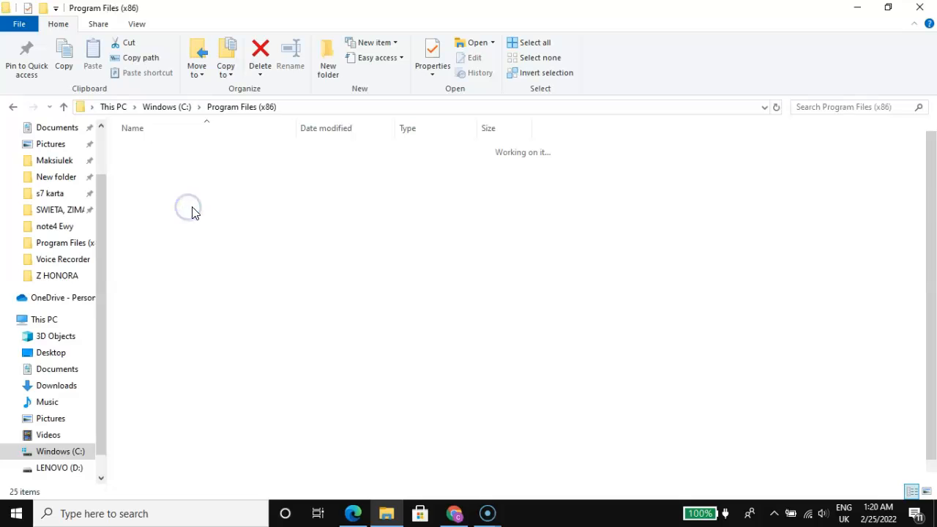
# Step: Shrink the Explorer window to reach the desktop, move the extracted MinGW folder above it, and maximize the window again
pyautogui.click(888, 8)
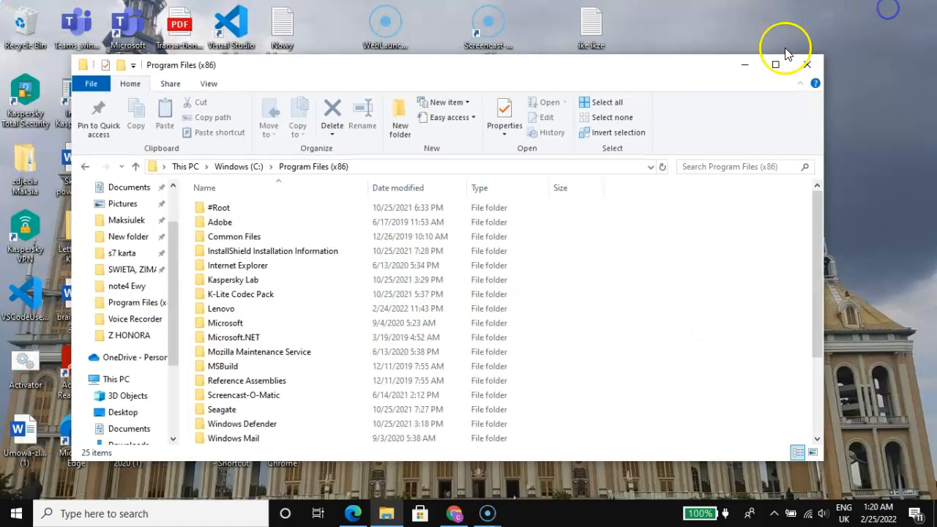
pyautogui.moveTo(644, 76); pyautogui.dragTo(627, 139)
pyautogui.moveTo(534, 95); pyautogui.dragTo(707, 45)
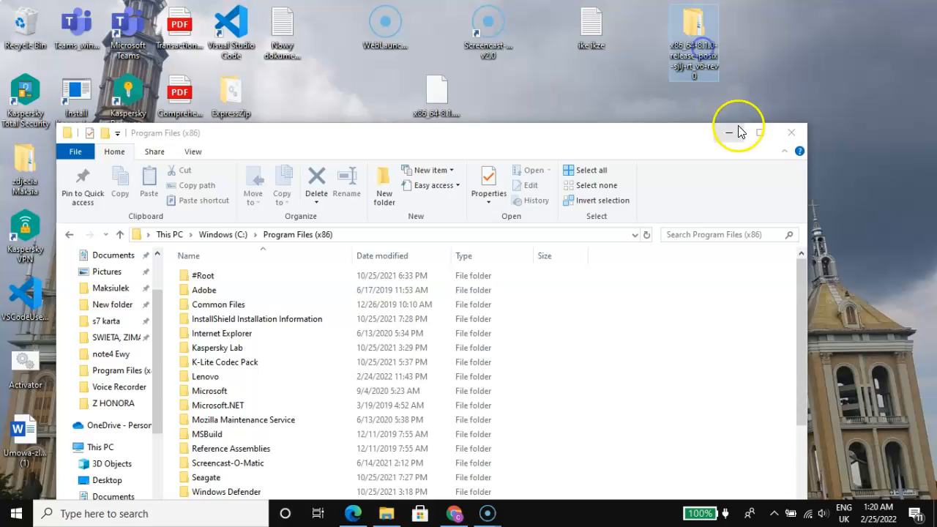
pyautogui.click(760, 133)
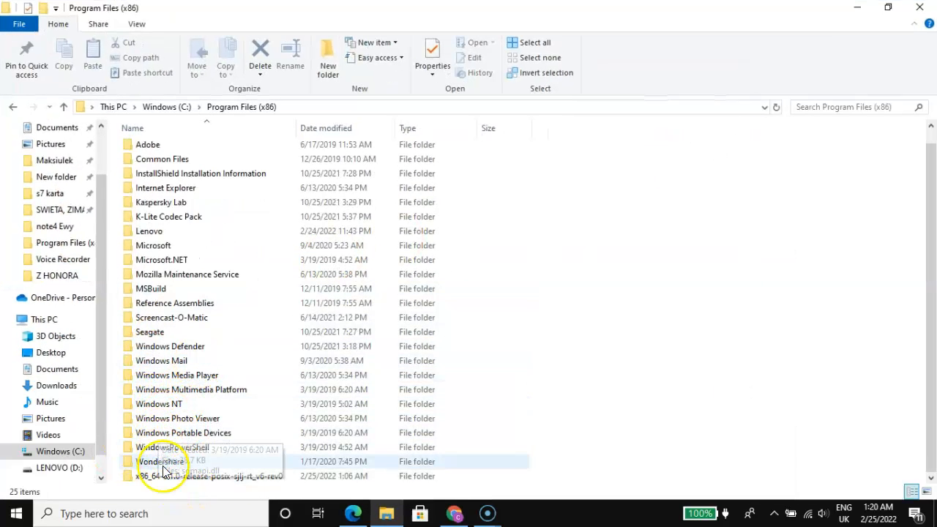
# Step: Open the mingw64\bin folder inside x86_64-8.1.0-release-posix-sjlj-rt_v6-rev0 in Program Files (x86)
pyautogui.doubleClick(179, 479)
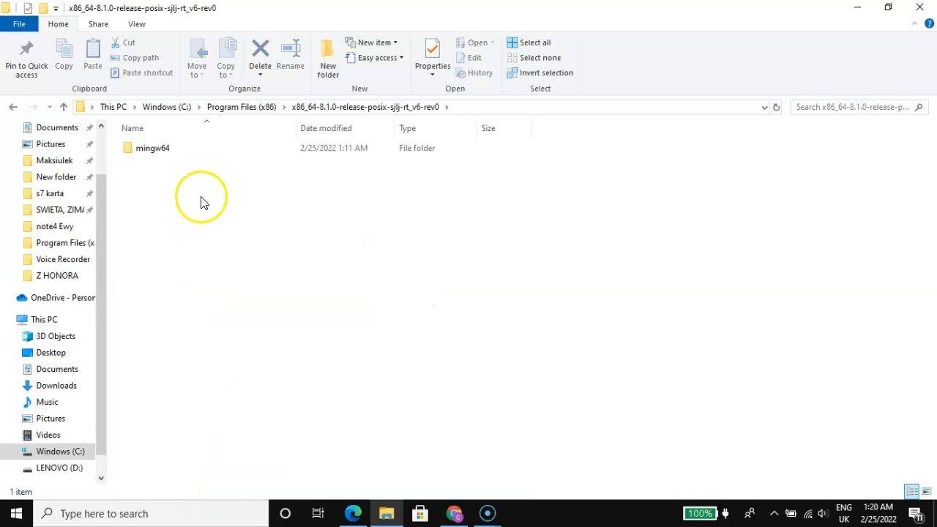
pyautogui.click(155, 151)
pyautogui.doubleClick(155, 151)
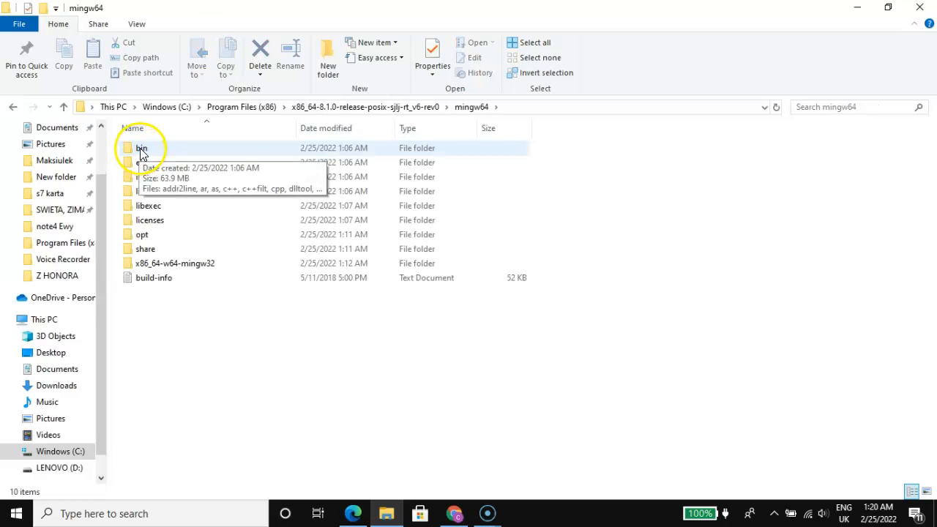
pyautogui.doubleClick(146, 150)
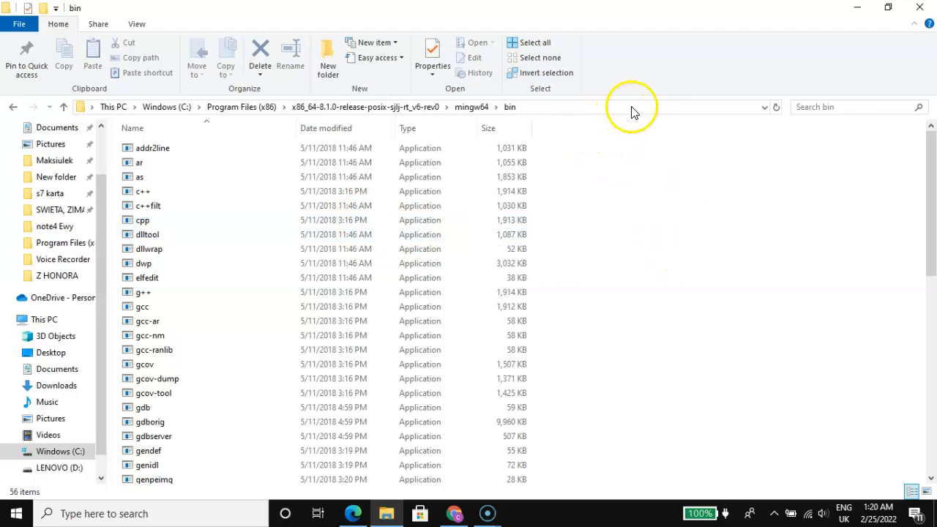
# Step: Copy the full path of the mingw64\bin folder
pyautogui.click(595, 107)
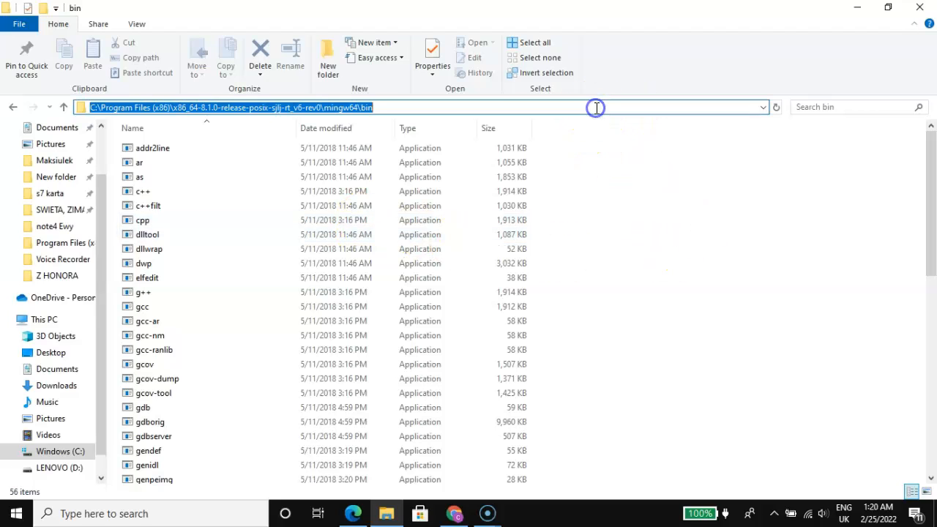
pyautogui.rightClick(212, 109)
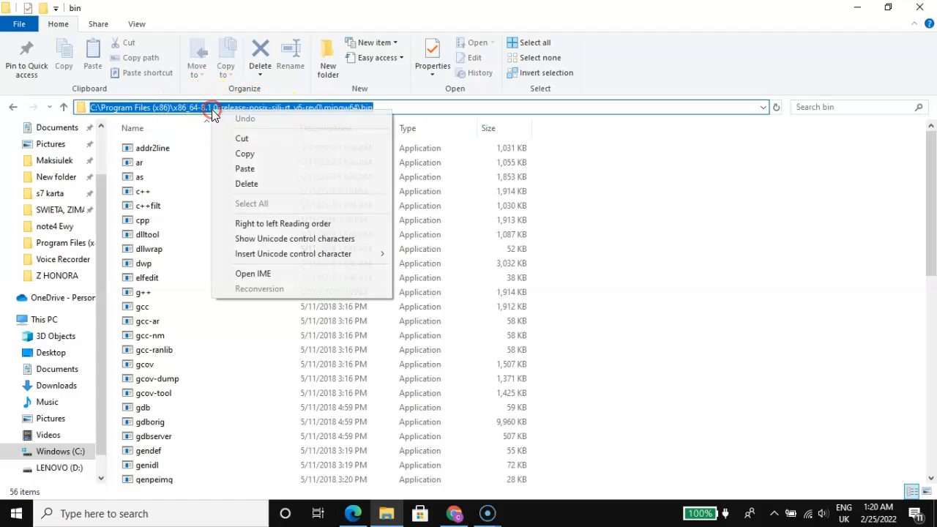
pyautogui.click(251, 157)
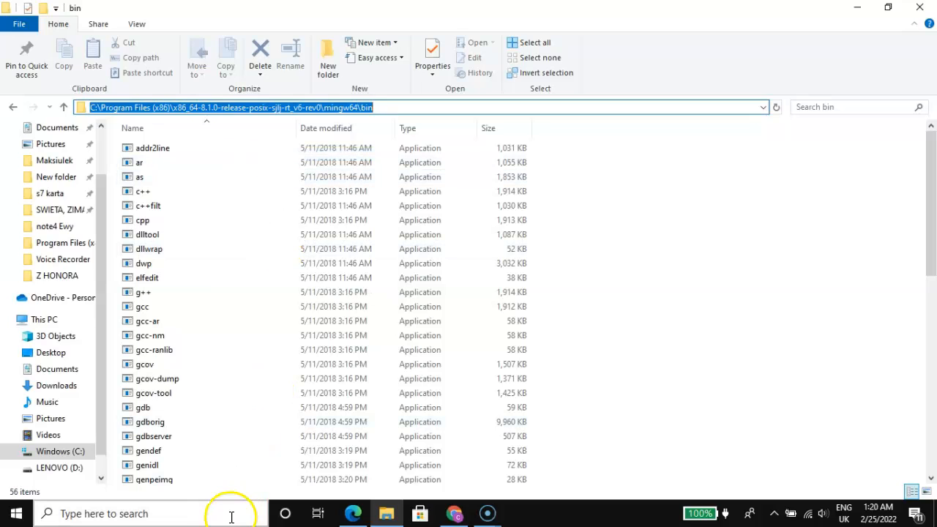
# Step: Search Windows for "env" and open the Environment Variables dialog from the system environment settings
pyautogui.click(182, 514)
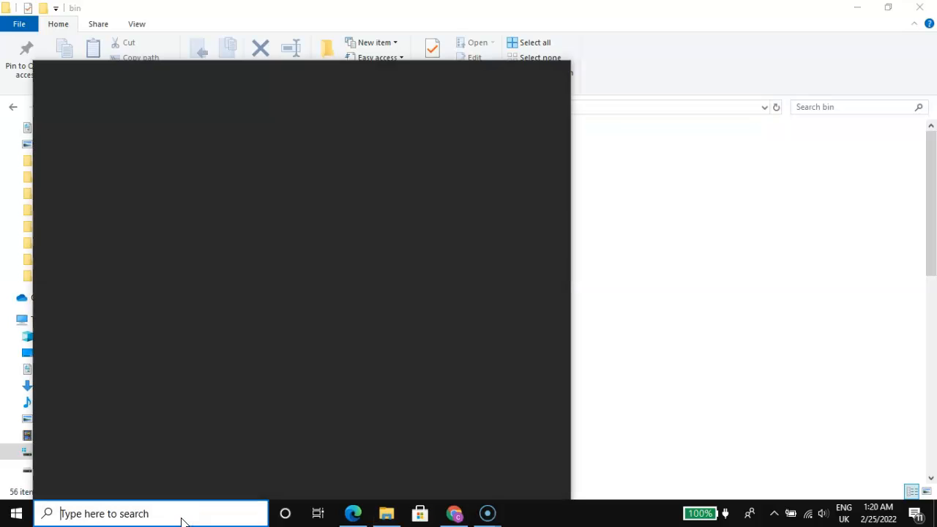
pyautogui.write('env')
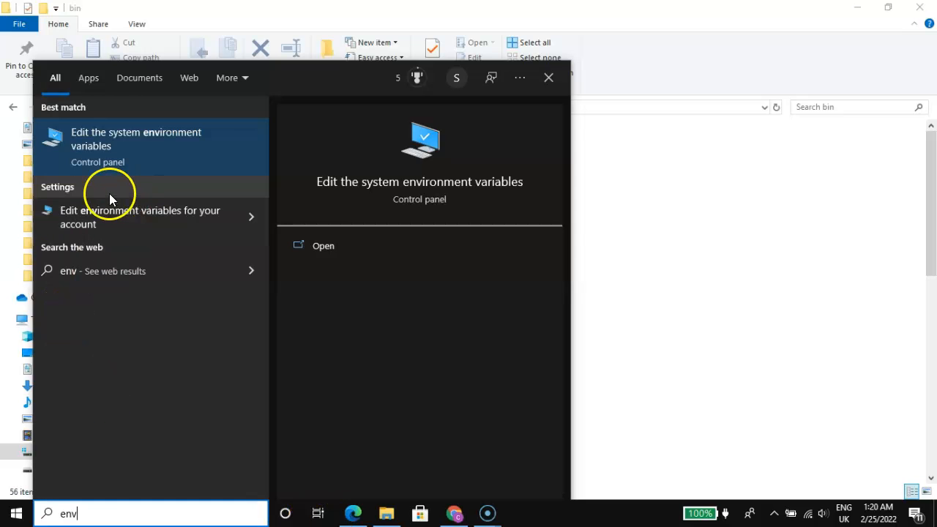
pyautogui.click(143, 136)
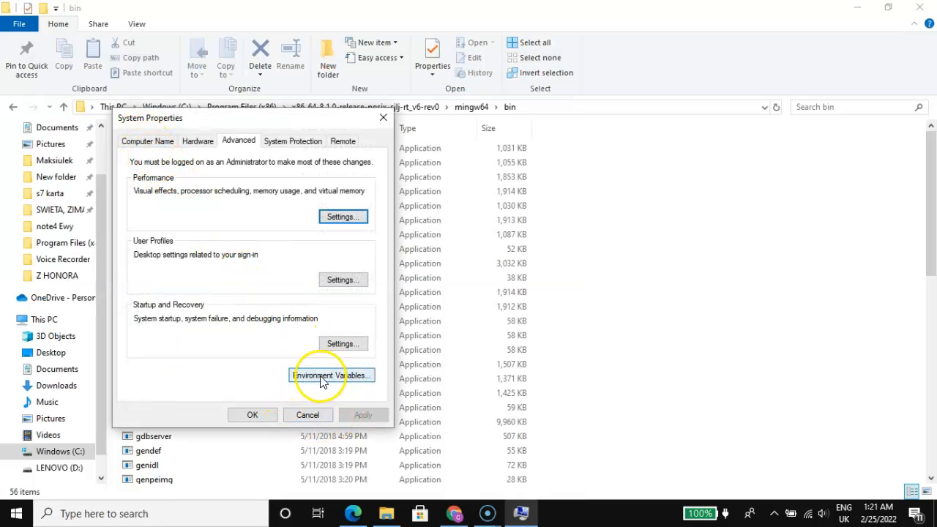
pyautogui.click(343, 378)
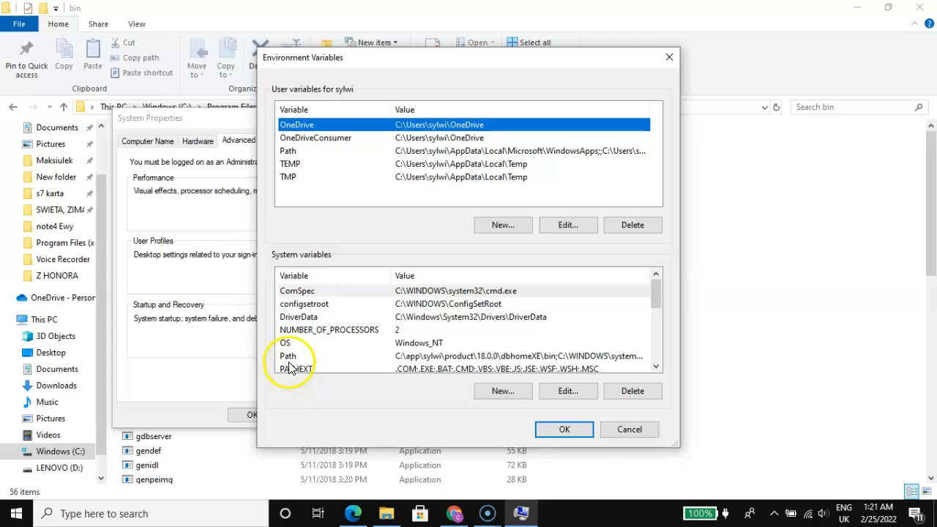
# Step: Open the system Path variable for editing and delete its existing x86_64-8.1.0-release-posix-sjlj-rt_v6-rev0 MinGW entry
pyautogui.click(462, 357)
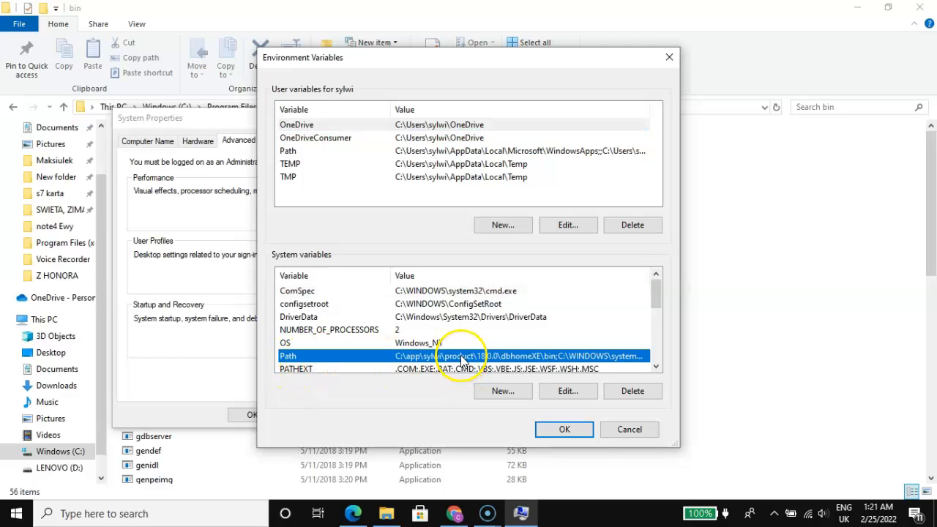
pyautogui.click(557, 393)
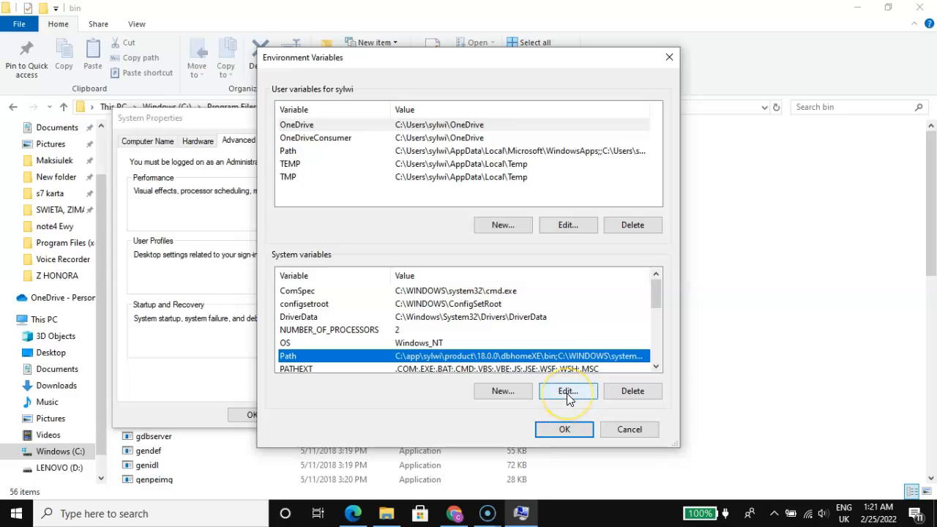
pyautogui.click(568, 394)
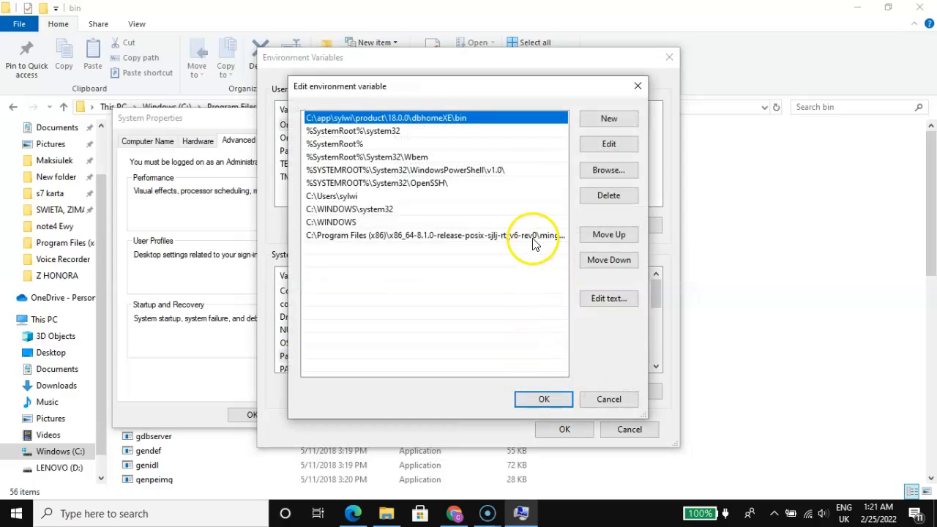
pyautogui.click(513, 235)
pyautogui.click(612, 200)
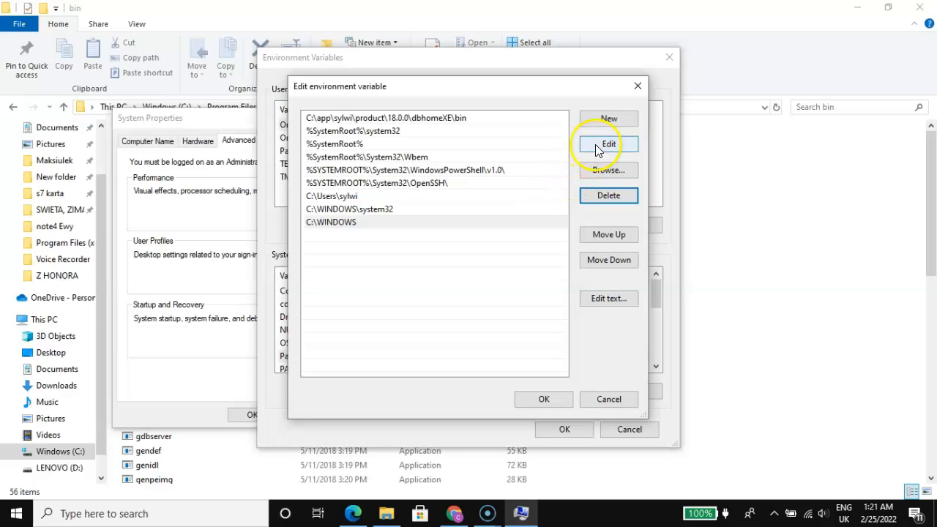
# Step: Add the copied mingw64\bin folder path as a new entry in the system Path variable and confirm all the open dialogs
pyautogui.click(461, 251)
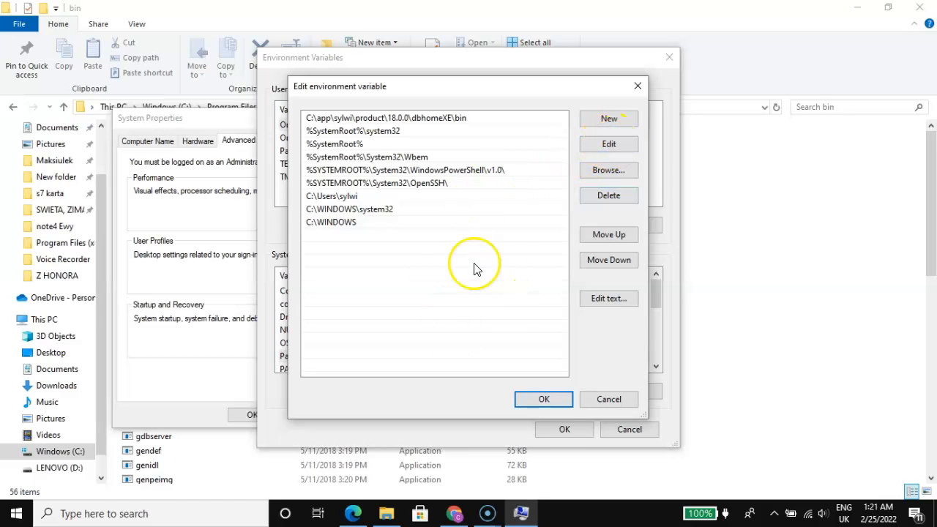
pyautogui.click(609, 120)
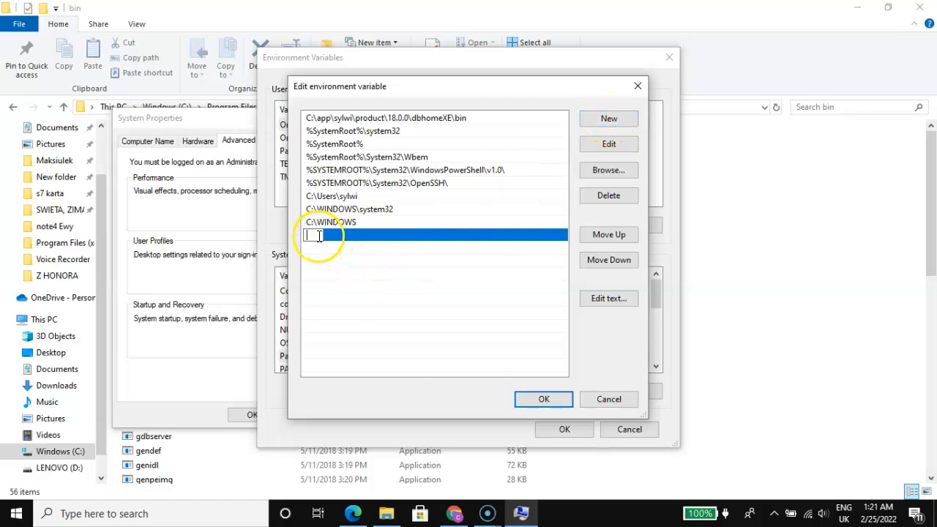
pyautogui.rightClick(318, 235)
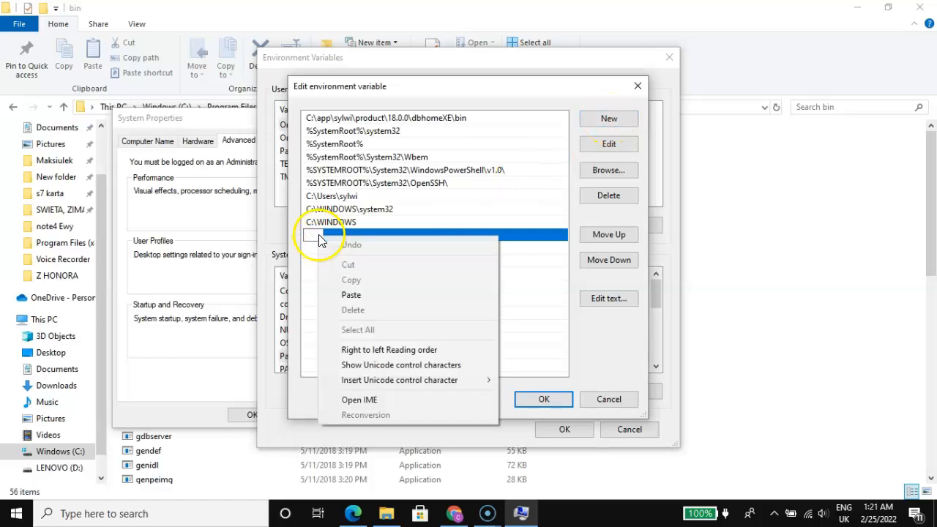
pyautogui.click(353, 295)
pyautogui.click(401, 306)
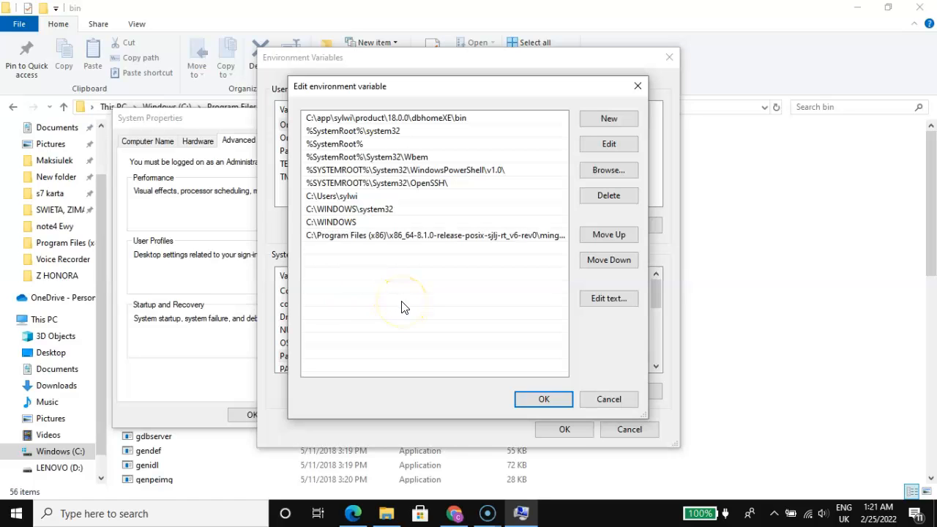
pyautogui.click(544, 399)
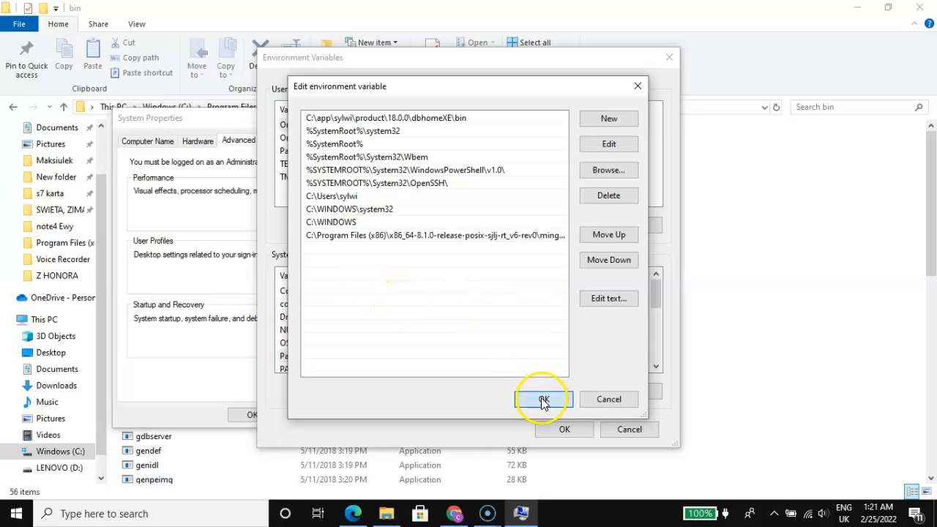
pyautogui.click(564, 430)
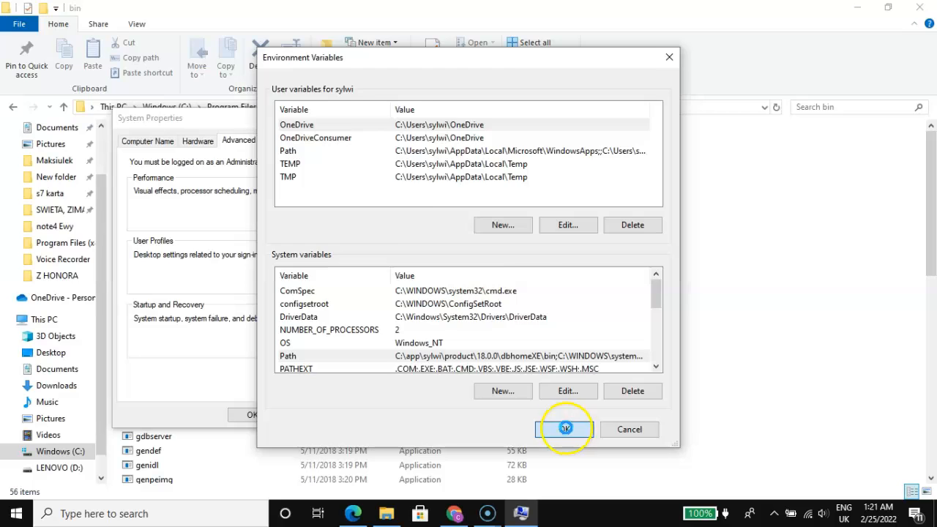
pyautogui.click(253, 419)
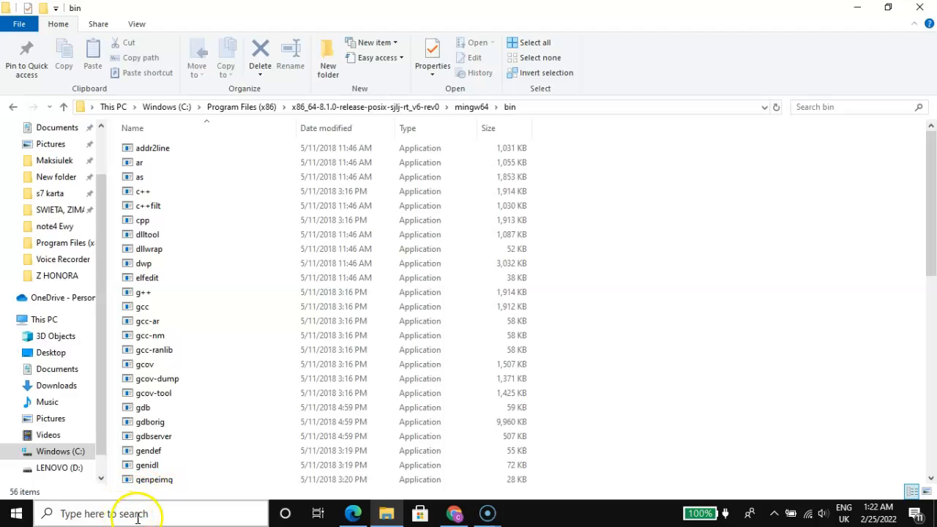
# Step: Search Windows for "env", open the system environment settings and open the system Path variable for editing
pyautogui.click(199, 513)
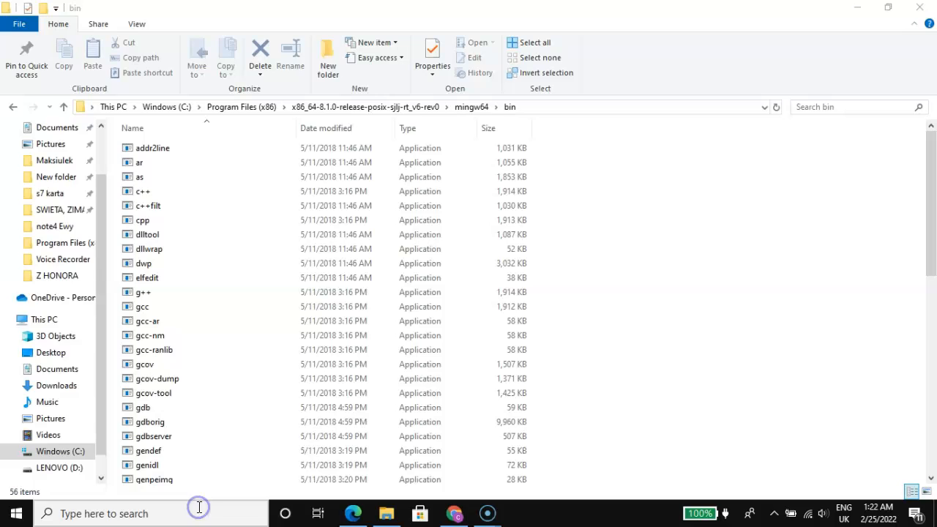
pyautogui.write('env')
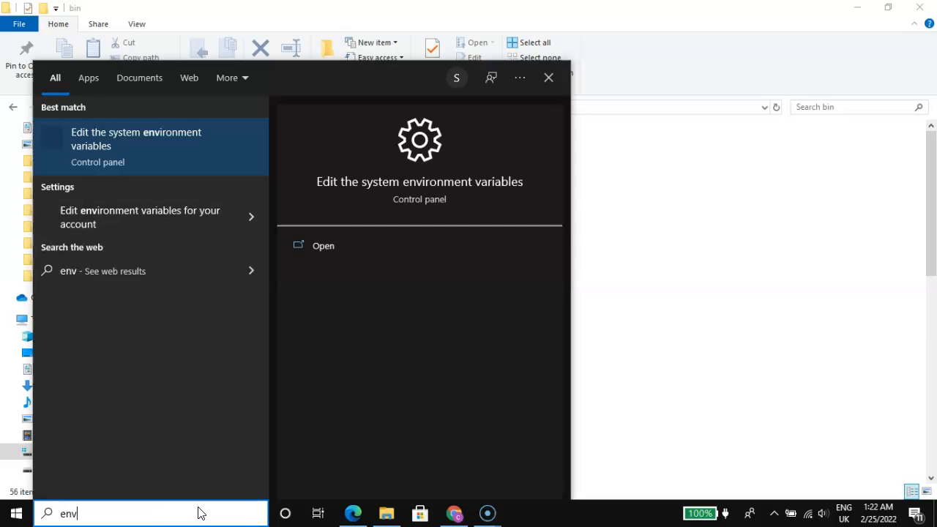
pyautogui.click(134, 136)
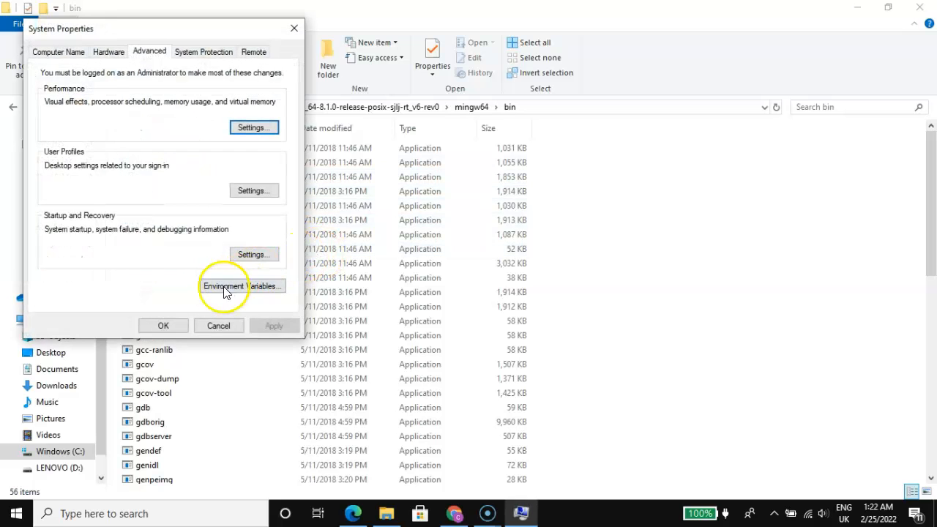
pyautogui.click(232, 288)
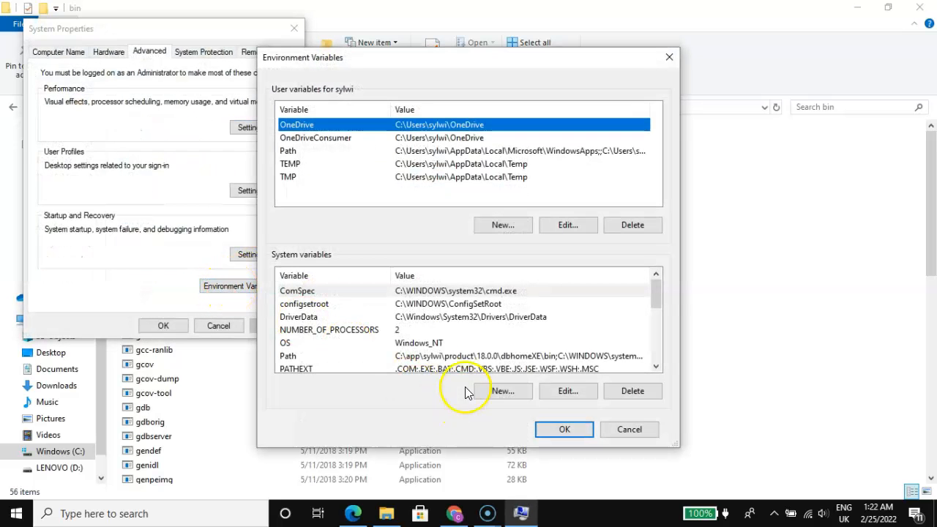
pyautogui.click(470, 357)
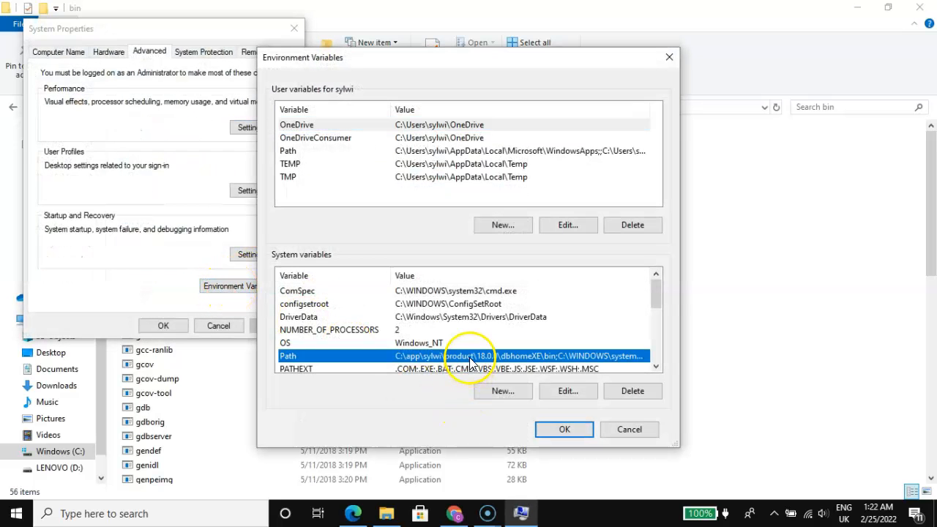
pyautogui.click(568, 392)
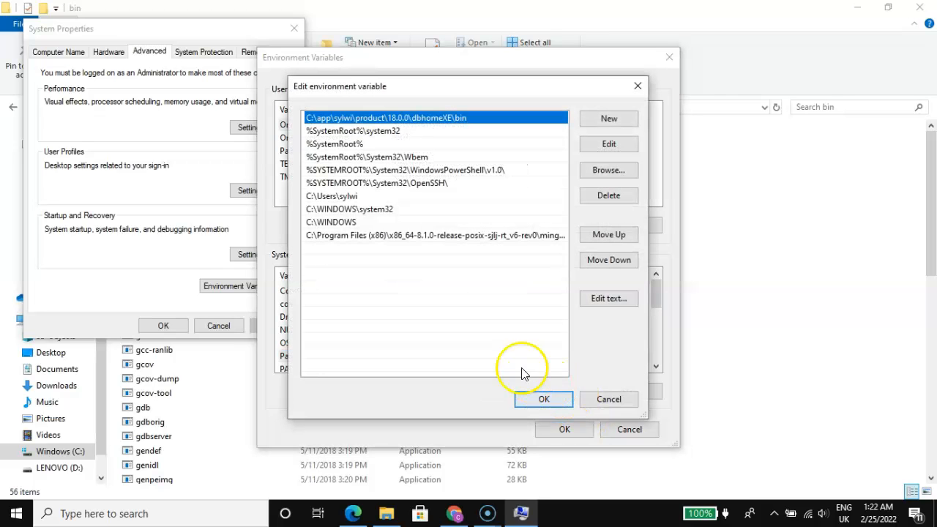
# Step: Delete the x86_64-8.1.0-release-posix-sjlj-rt_v6-rev0 MinGW entry from the system Path variable and confirm all the open dialogs
pyautogui.click(430, 237)
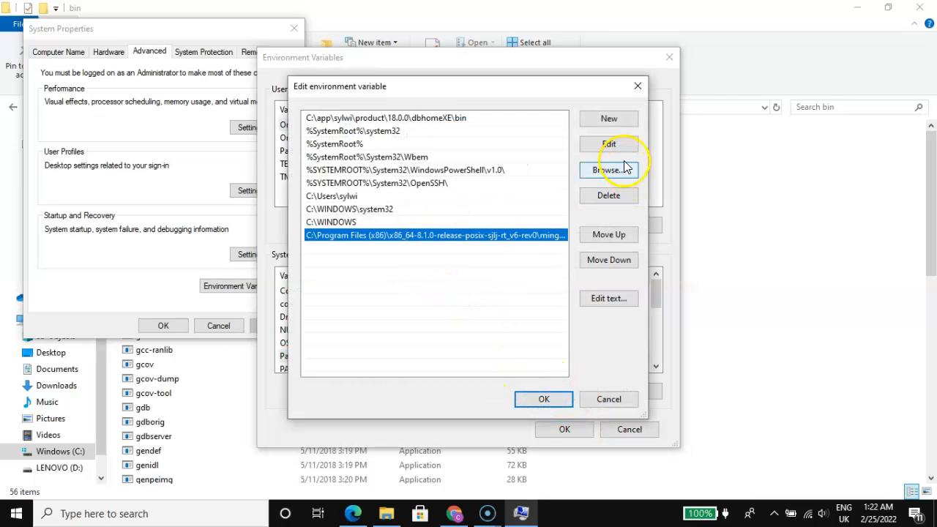
pyautogui.click(613, 195)
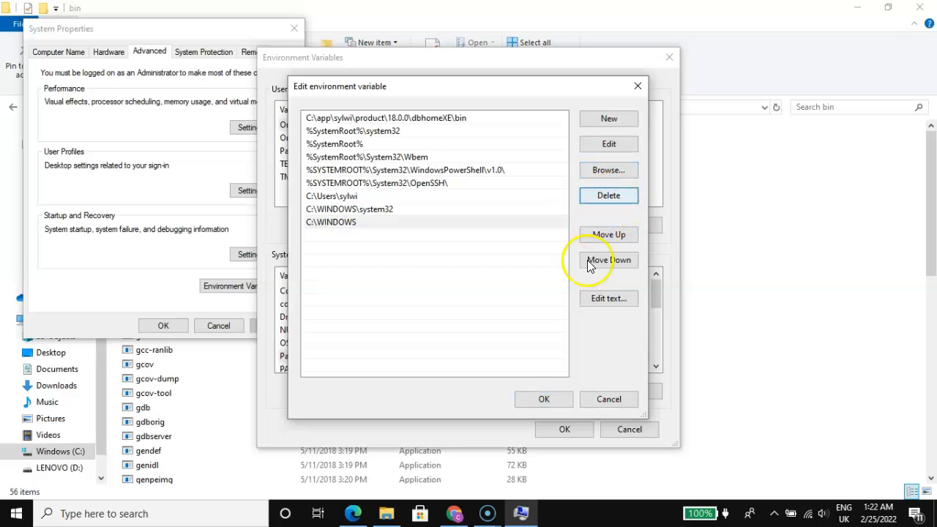
pyautogui.click(546, 401)
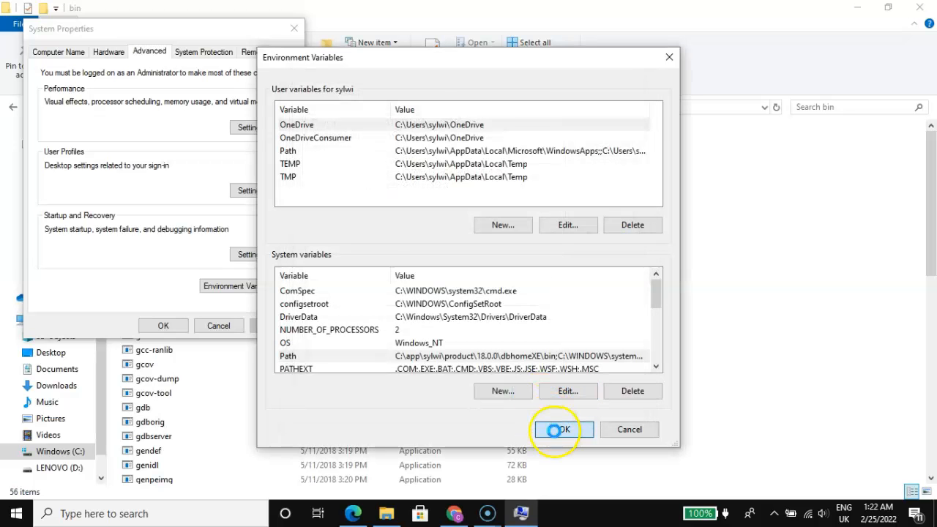
pyautogui.click(556, 431)
pyautogui.click(164, 326)
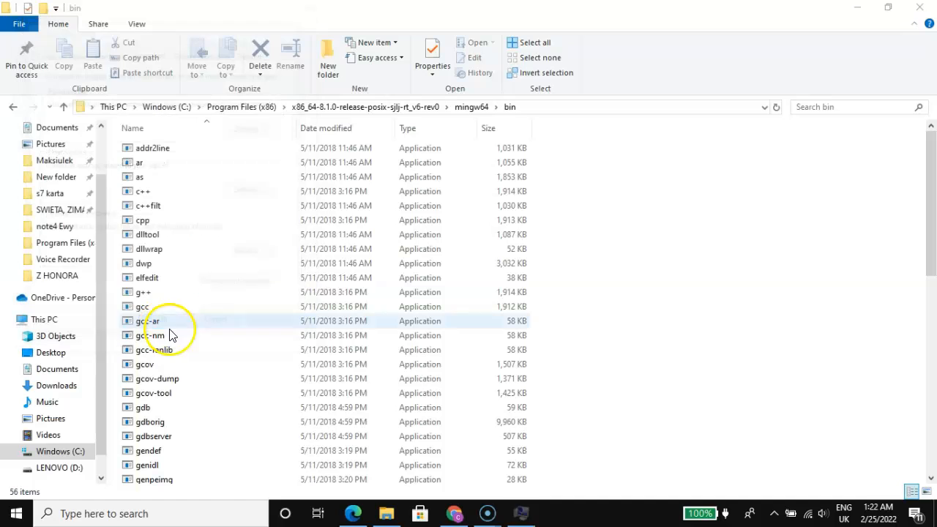
# Step: Open Command Prompt, run gcc --version to check whether the compiler is recognised, and close the window
pyautogui.click(157, 514)
pyautogui.write('cm')
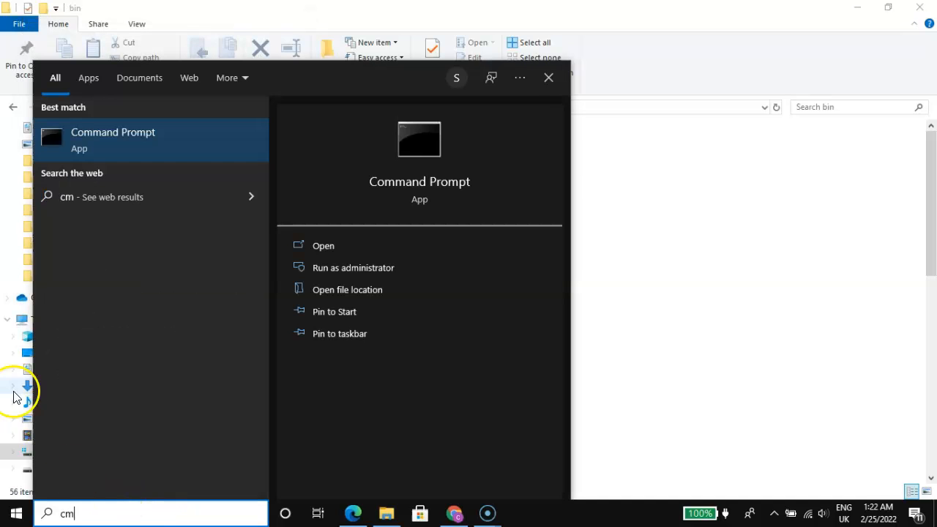
pyautogui.click(140, 138)
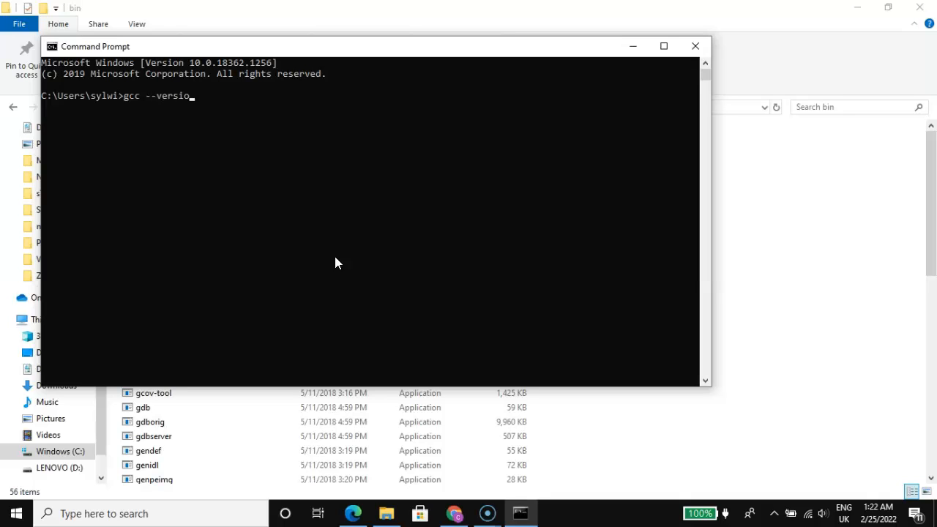
pyautogui.press('Return')
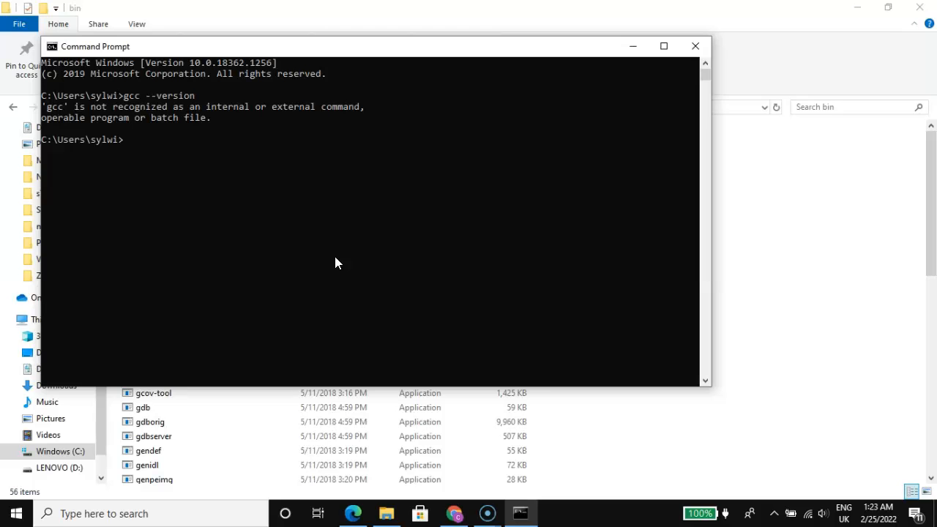
pyautogui.click(696, 47)
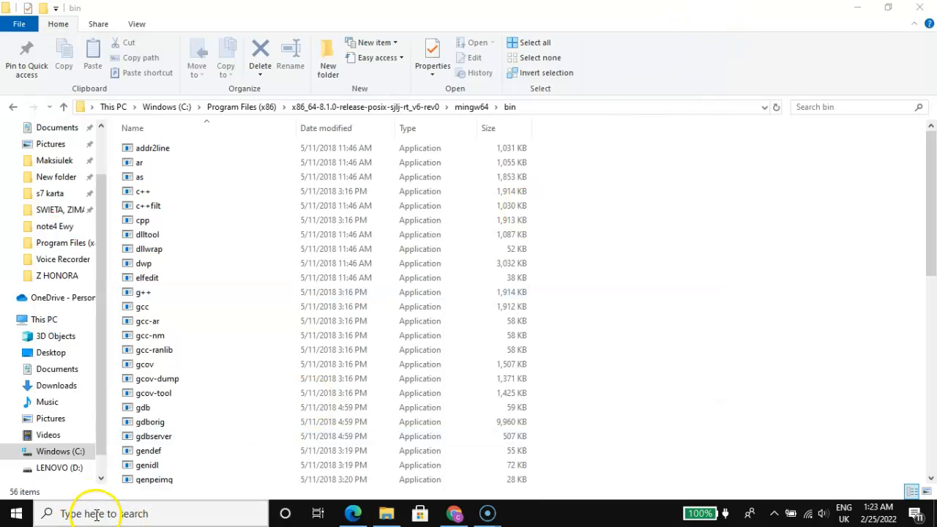
# Step: Search Windows for "env", open the Environment Variables dialog and open the system Path variable for editing
pyautogui.click(93, 513)
pyautogui.write('env')
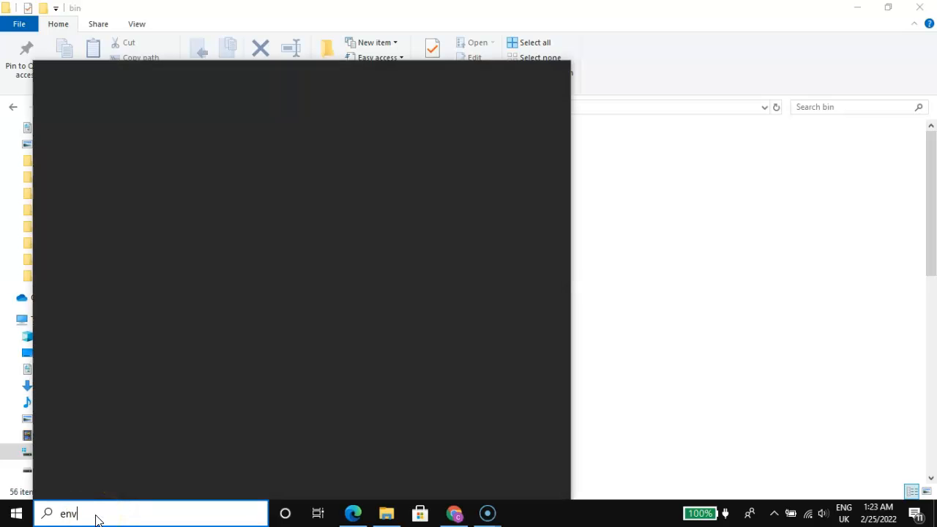
pyautogui.click(146, 141)
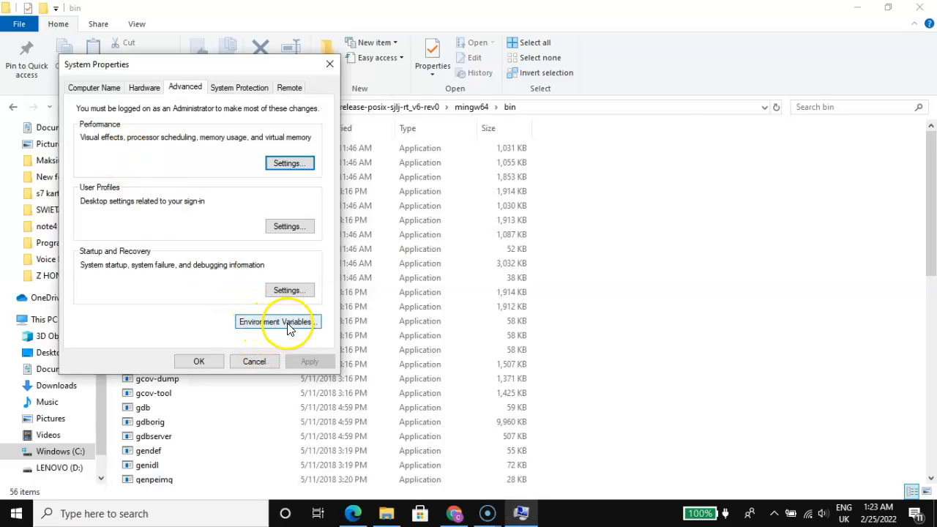
pyautogui.click(288, 328)
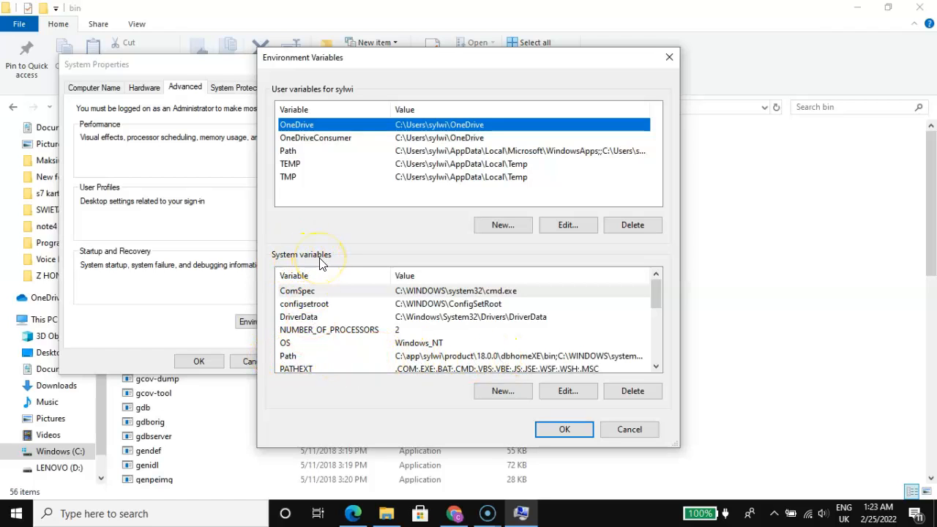
pyautogui.click(443, 357)
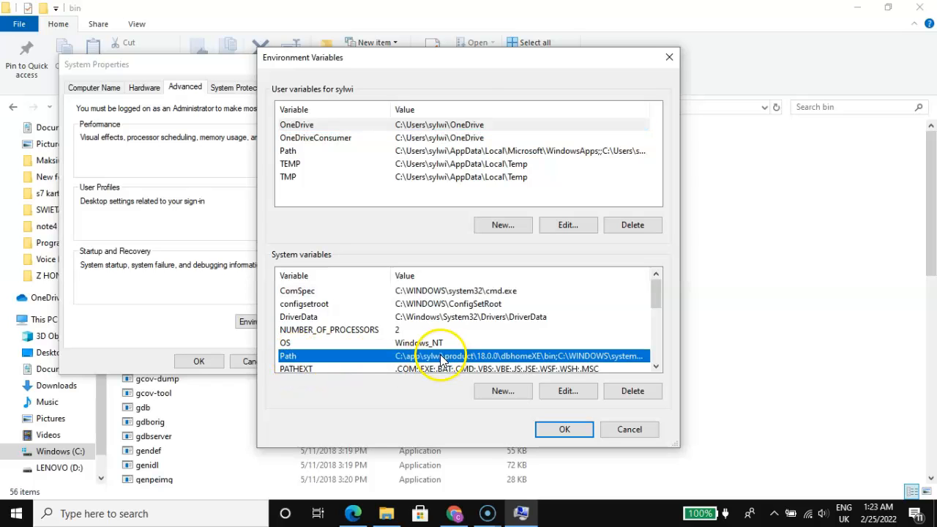
pyautogui.click(568, 392)
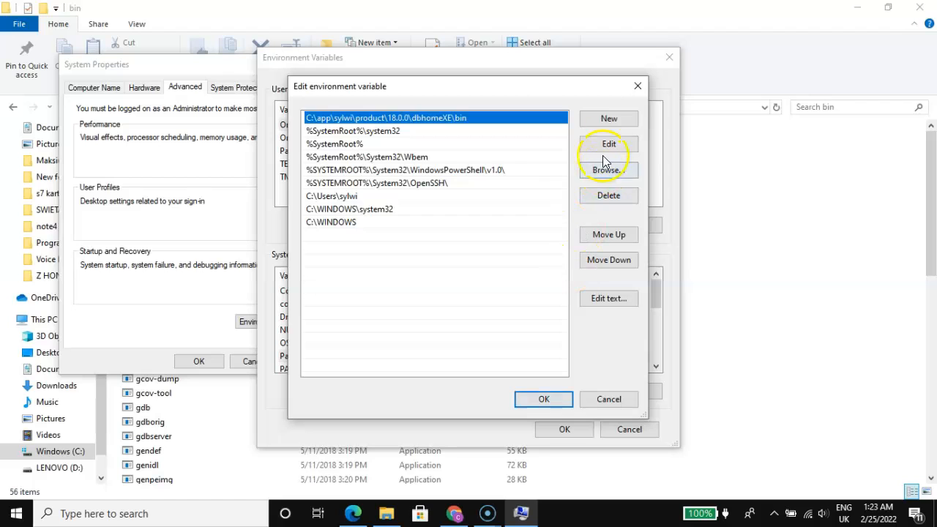
# Step: Add the copied x86_64-8.1.0-release-posix-sjlj-rt_v6-rev0\mingw64\bin path as a new system Path entry and confirm all the dialogs
pyautogui.click(608, 120)
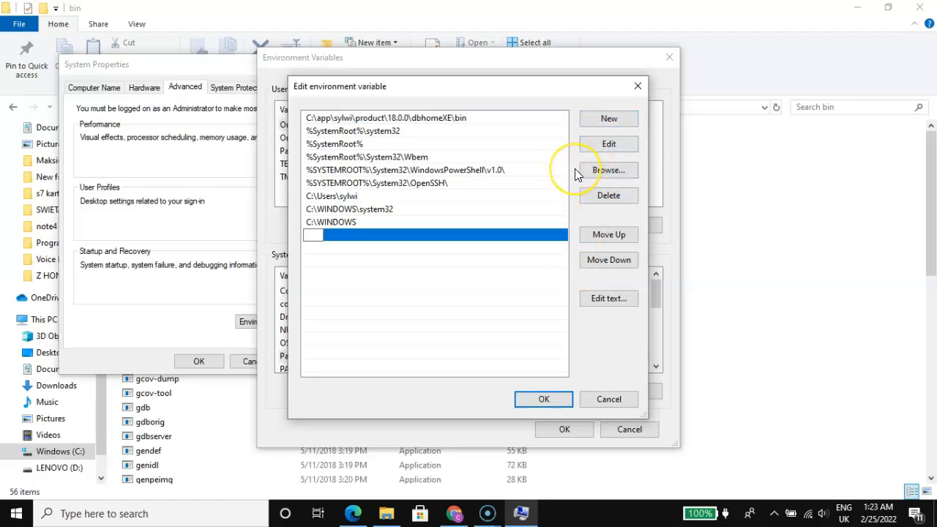
pyautogui.hotkey('ctrl', 'v')
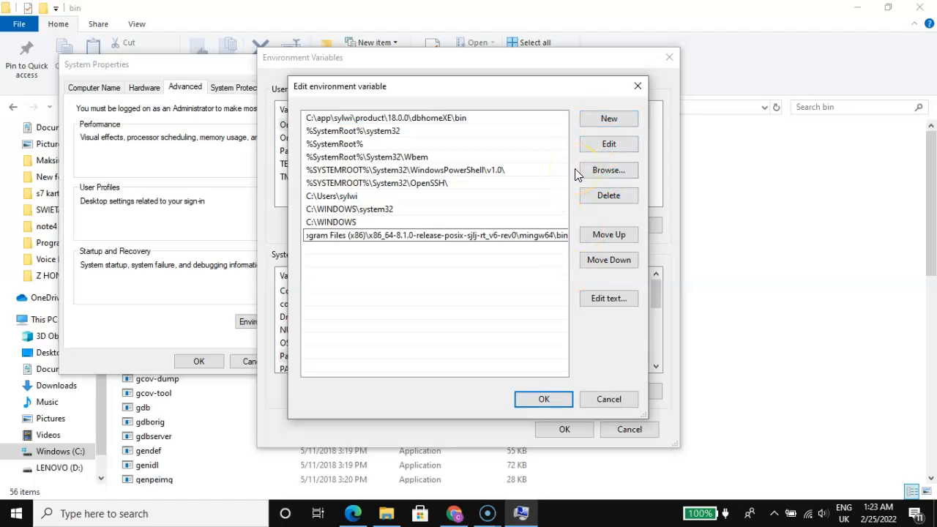
pyautogui.click(397, 344)
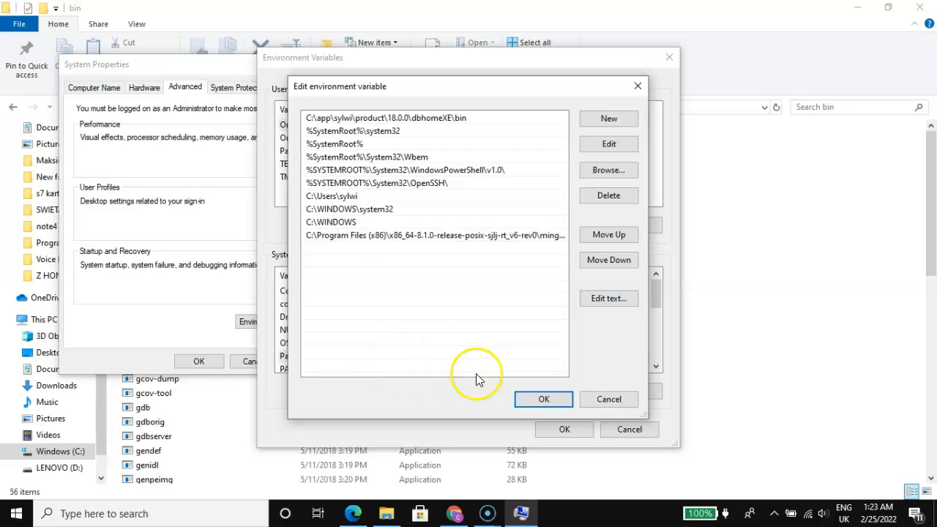
pyautogui.click(541, 400)
pyautogui.click(574, 430)
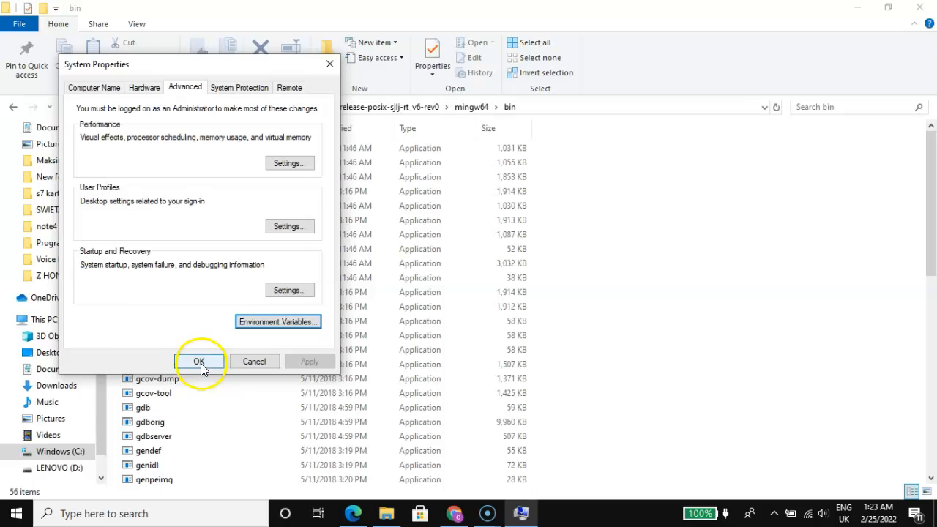
pyautogui.click(198, 362)
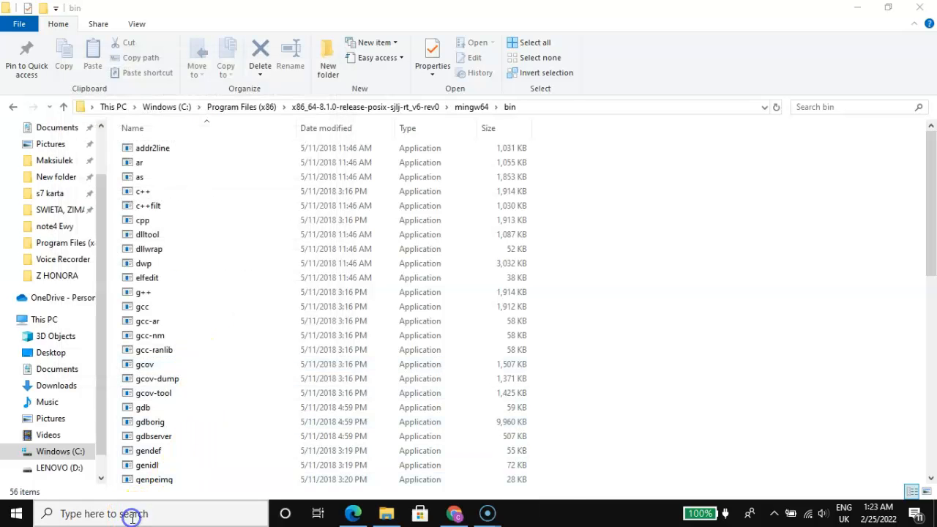
# Step: Open a new Command Prompt and run gcc --version to check the compiler installation
pyautogui.click(132, 515)
pyautogui.write('cm')
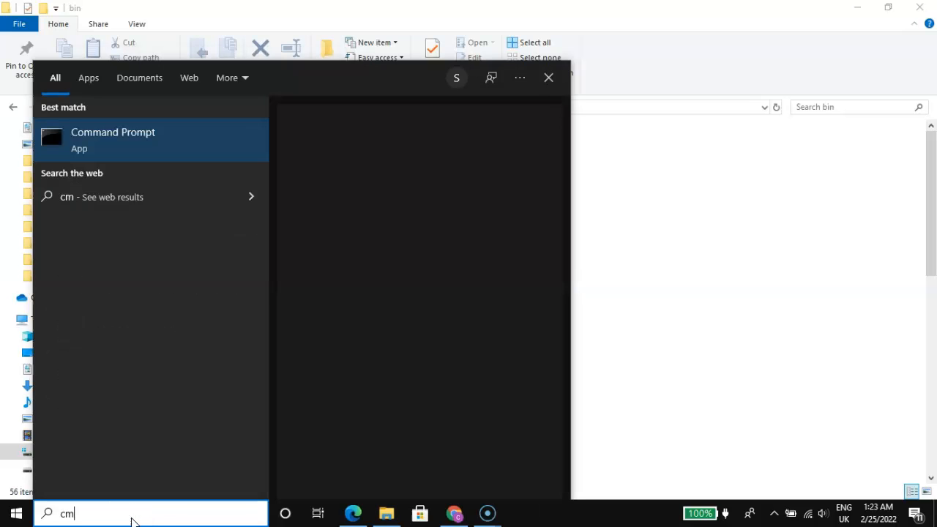
pyautogui.click(134, 140)
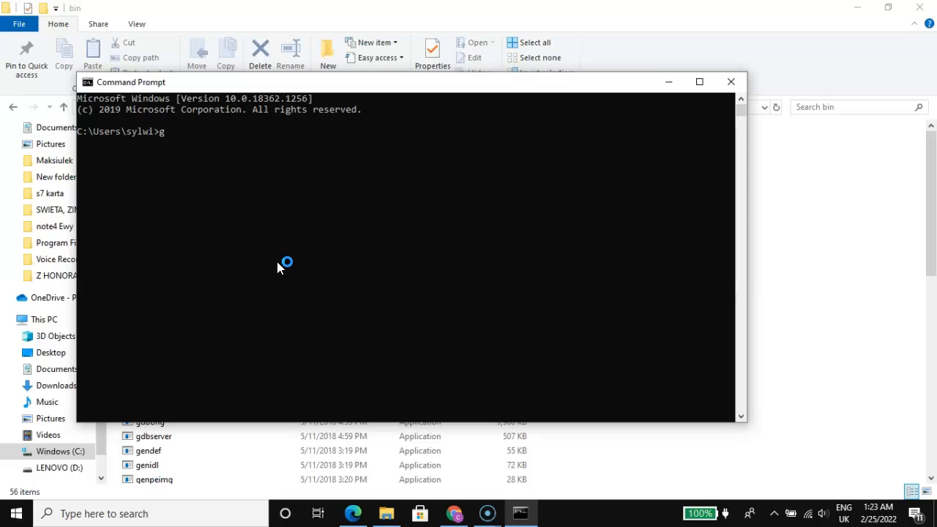
pyautogui.write('gcc --version')
pyautogui.press('Return')
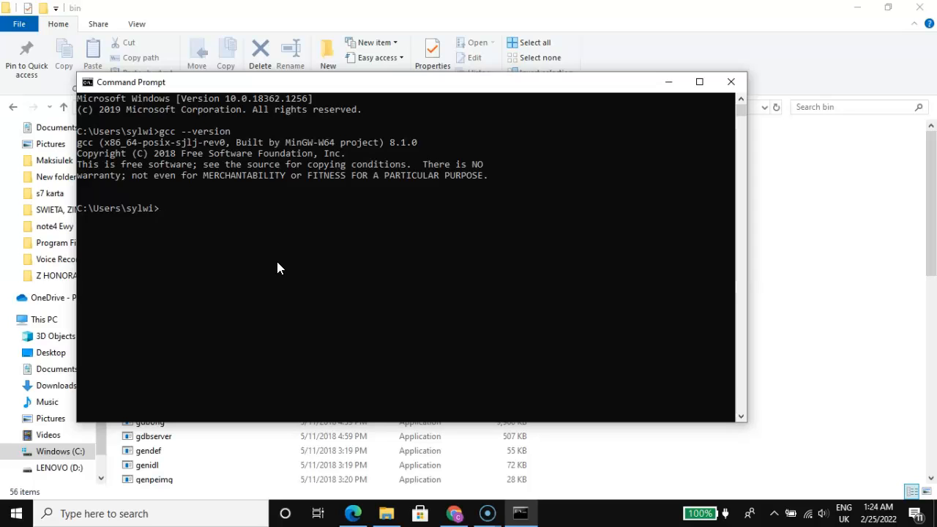
pyautogui.click(115, 213)
pyautogui.moveTo(172, 212); pyautogui.dragTo(85, 214)
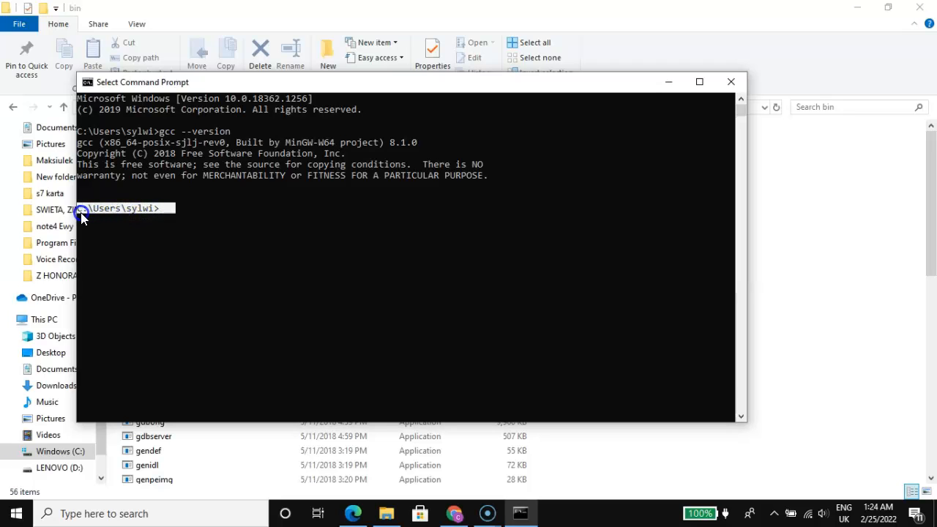
# Step: Search Windows for "env", open the Environment Variables dialog and show the entries of the system Path variable
pyautogui.moveTo(80, 214); pyautogui.dragTo(77, 213)
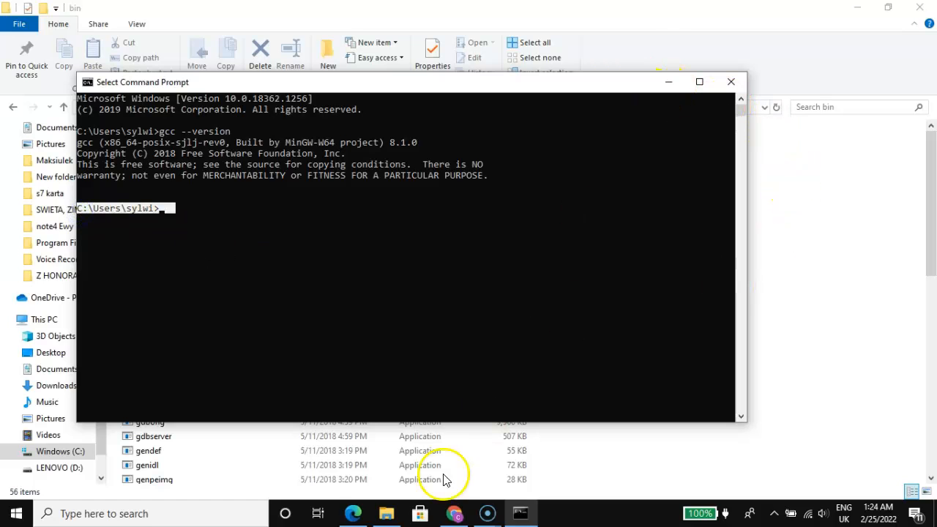
pyautogui.click(196, 513)
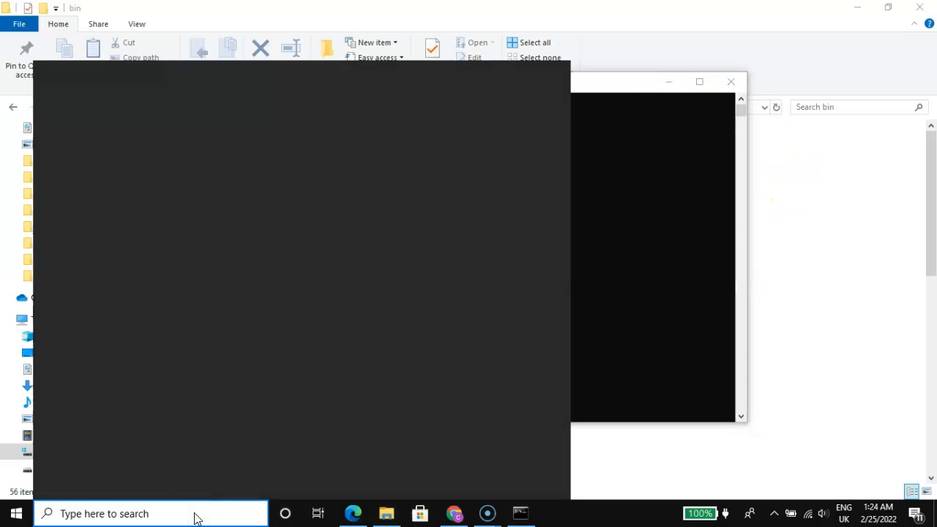
pyautogui.write('env')
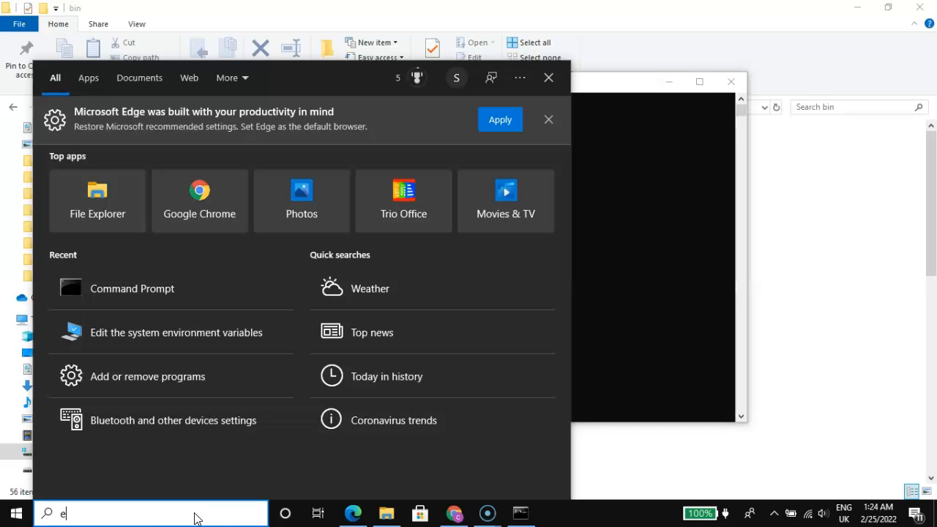
pyautogui.press('Escape')
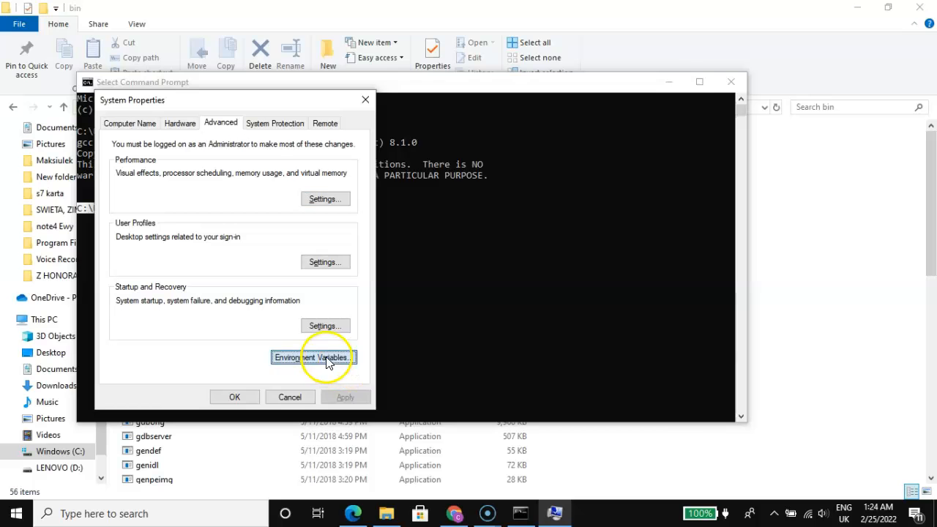
pyautogui.click(322, 357)
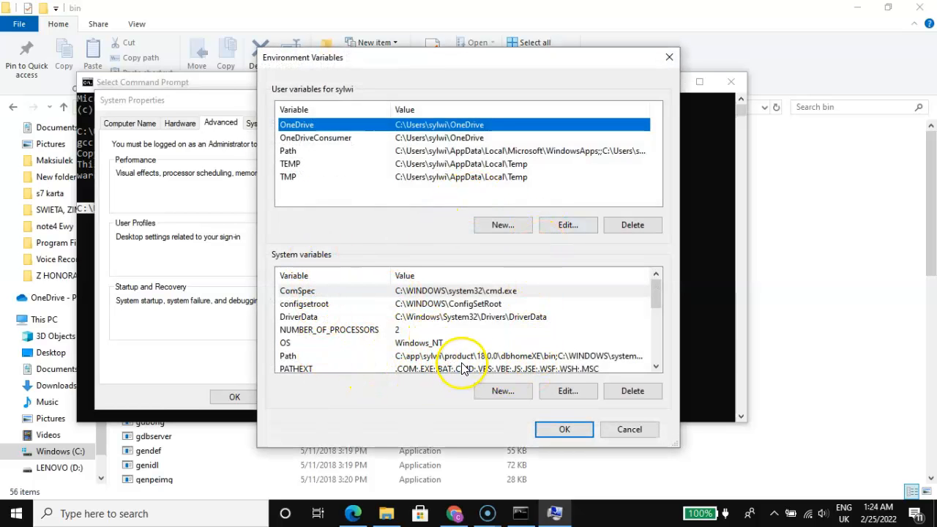
pyautogui.click(462, 359)
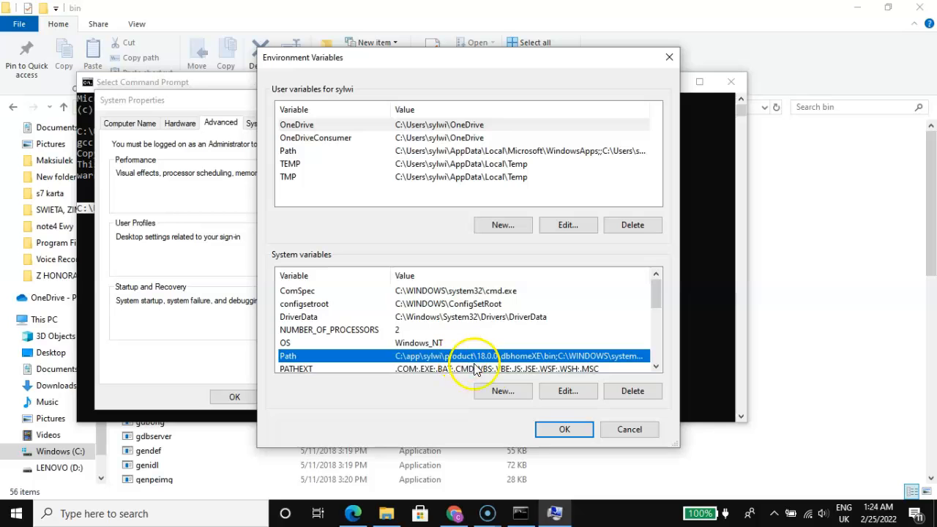
pyautogui.click(567, 393)
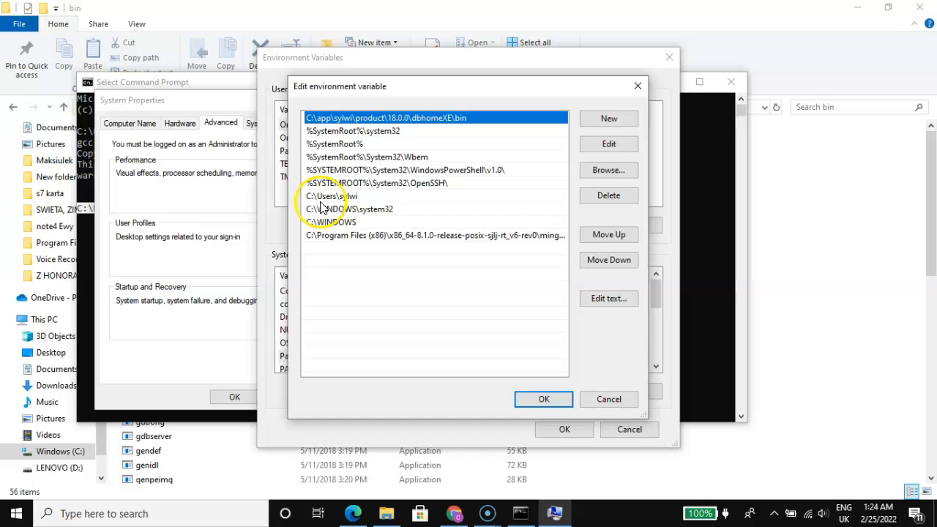
pyautogui.click(165, 100)
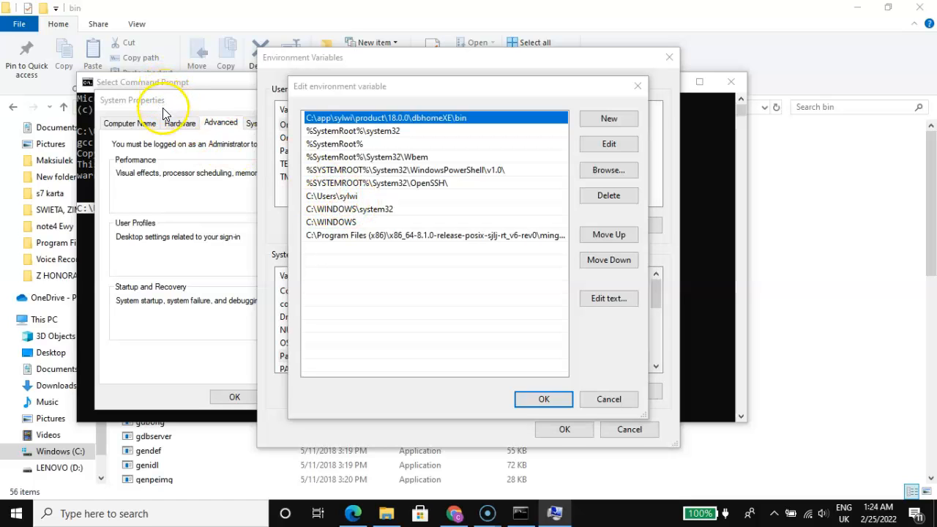
pyautogui.click(293, 138)
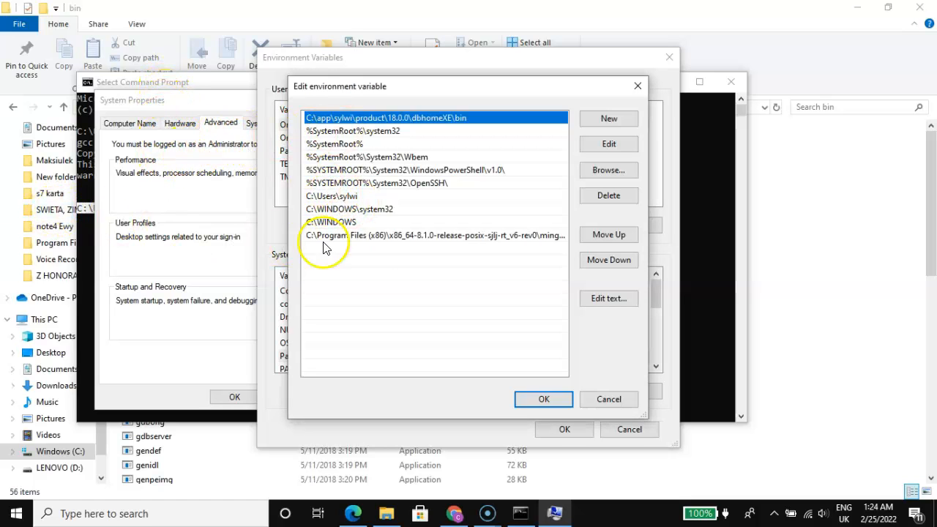
# Step: Try adding a trailing backslash to the user-folder entry in the system Path list, remove it again, and confirm all the dialogs
pyautogui.click(364, 197)
pyautogui.click(609, 144)
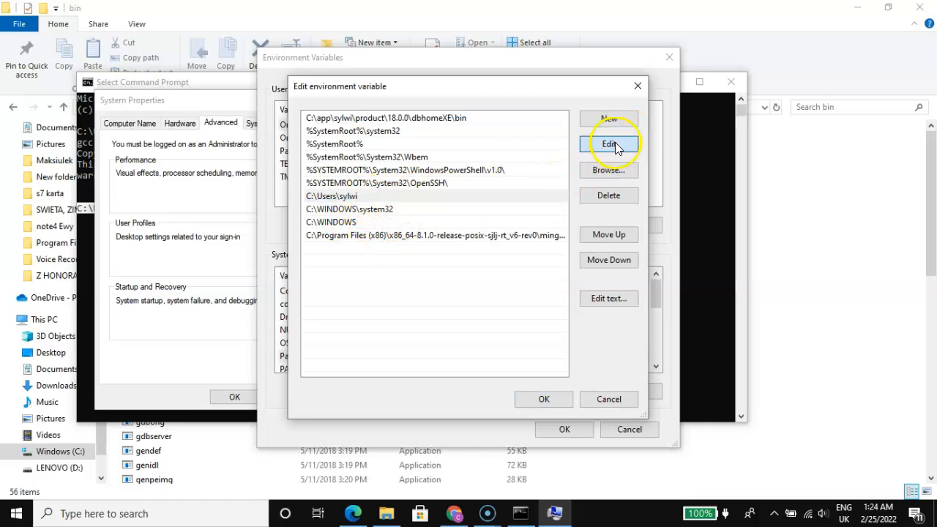
pyautogui.click(364, 197)
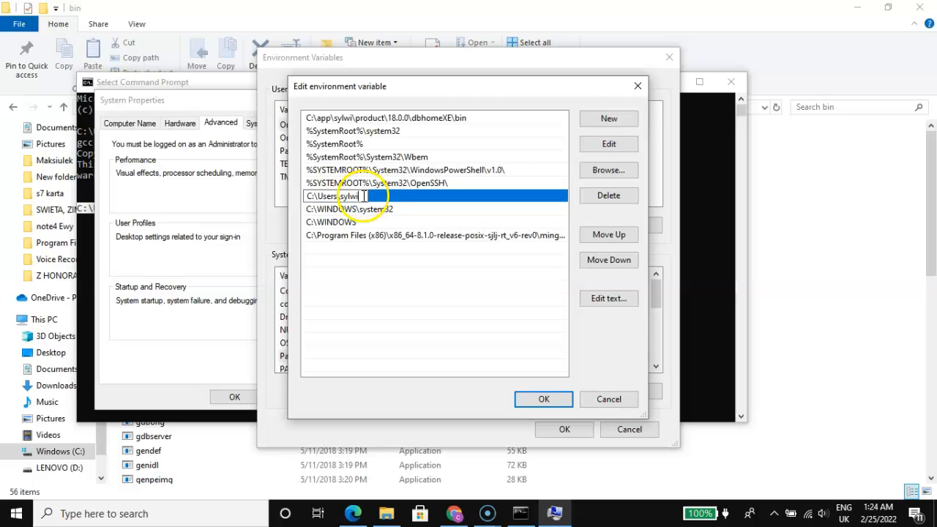
pyautogui.write('\\')
pyautogui.press('BackSpace')
pyautogui.write('\\')
pyautogui.press('BackSpace')
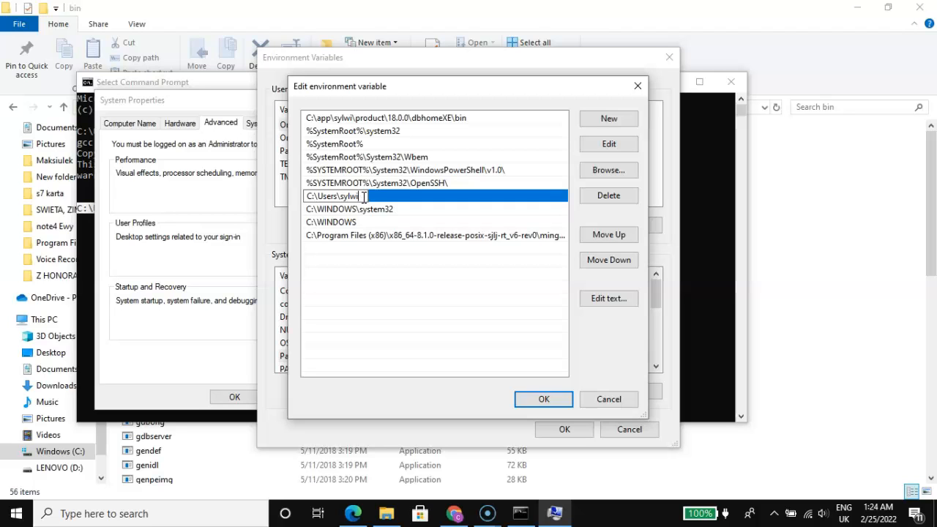
pyautogui.click(433, 298)
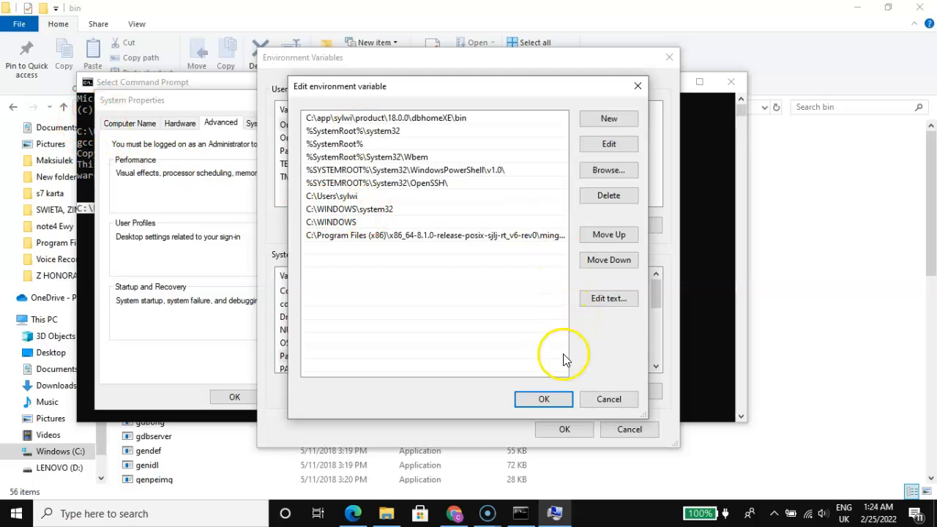
pyautogui.click(546, 401)
pyautogui.click(564, 430)
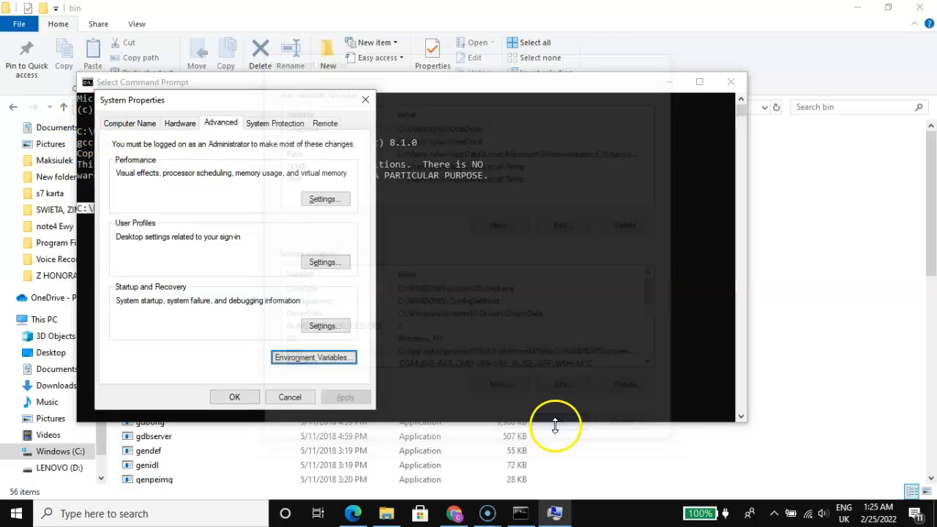
pyautogui.click(236, 397)
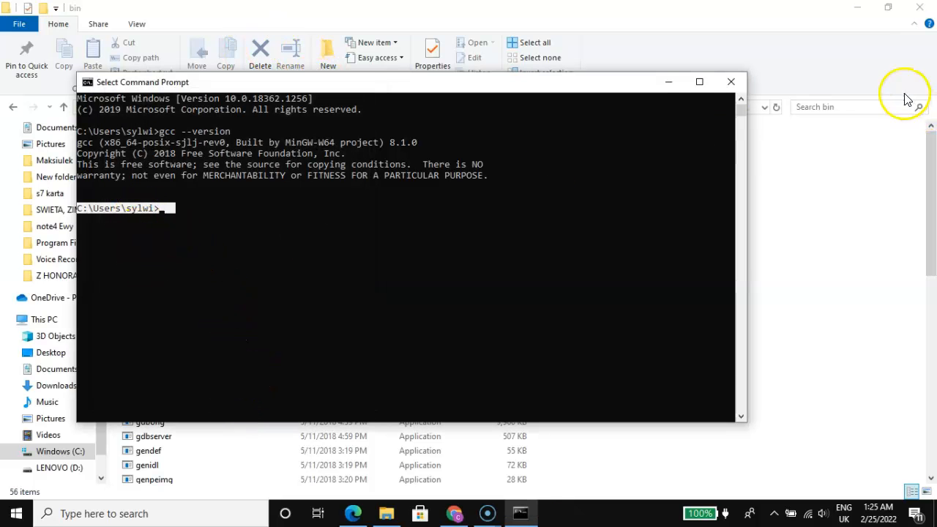
# Step: Close the current Command Prompt, search Windows for "cmd" and open Command Prompt as administrator, allowing the elevation
pyautogui.click(731, 81)
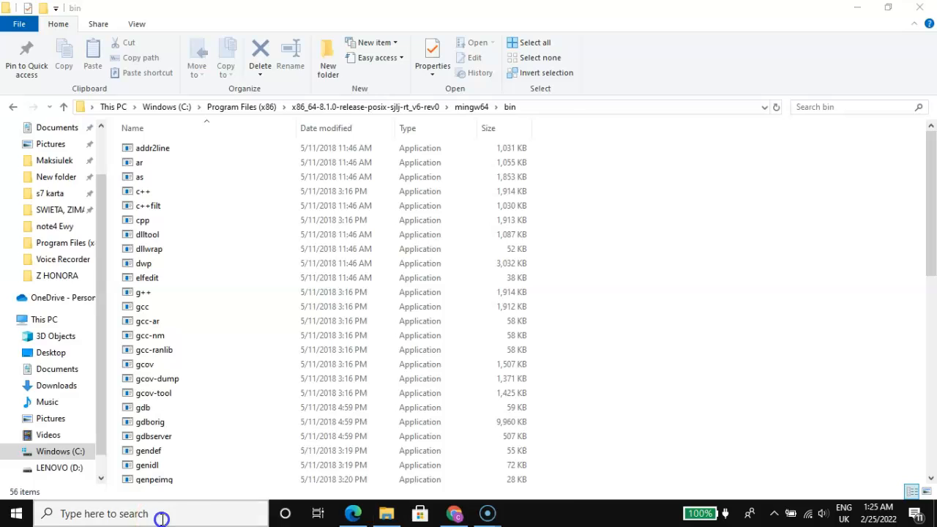
pyautogui.click(156, 518)
pyautogui.write('cmd')
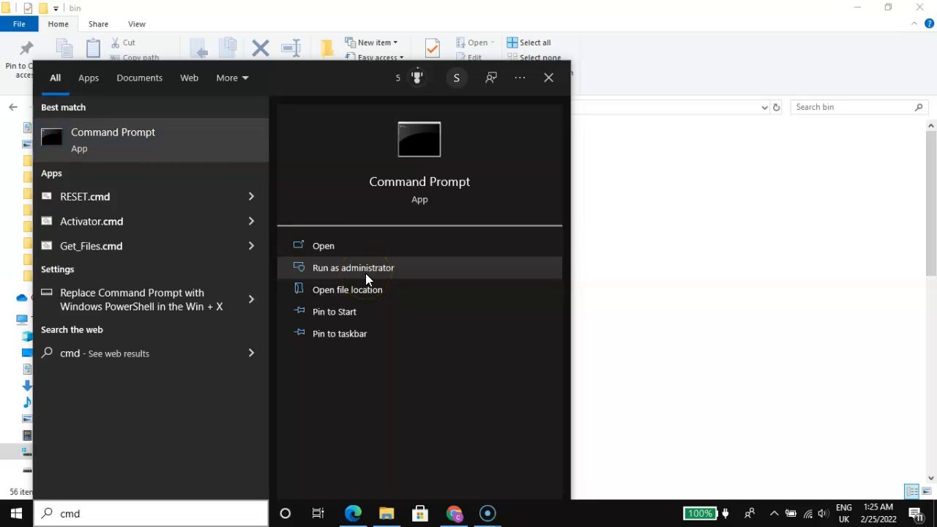
pyautogui.click(366, 271)
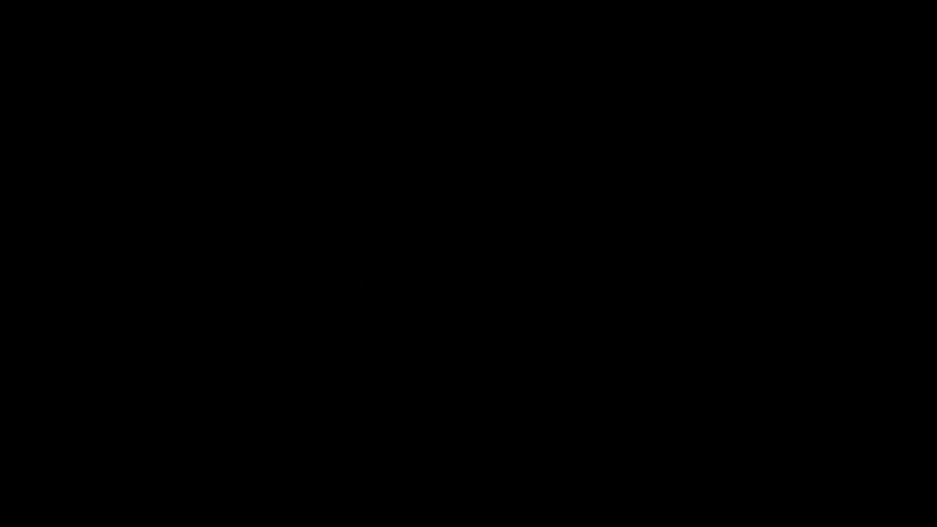
pyautogui.click(388, 342)
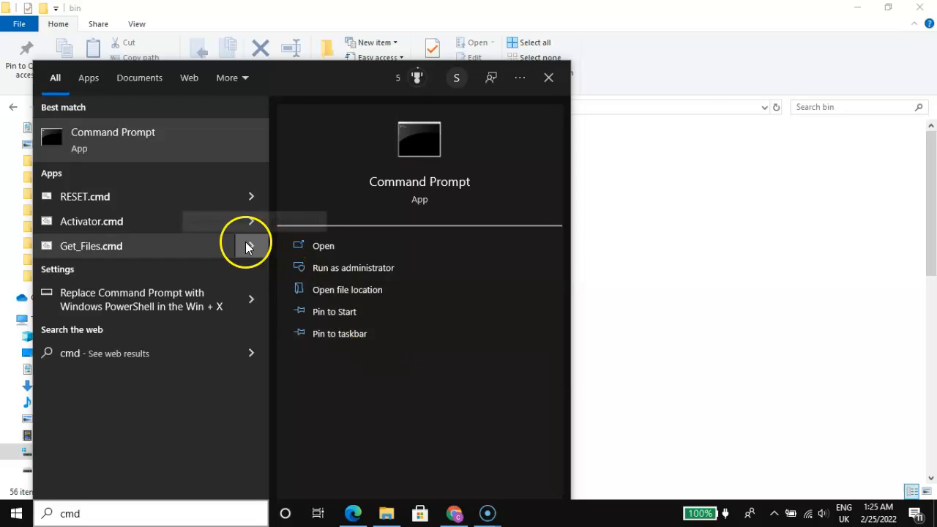
pyautogui.click(549, 78)
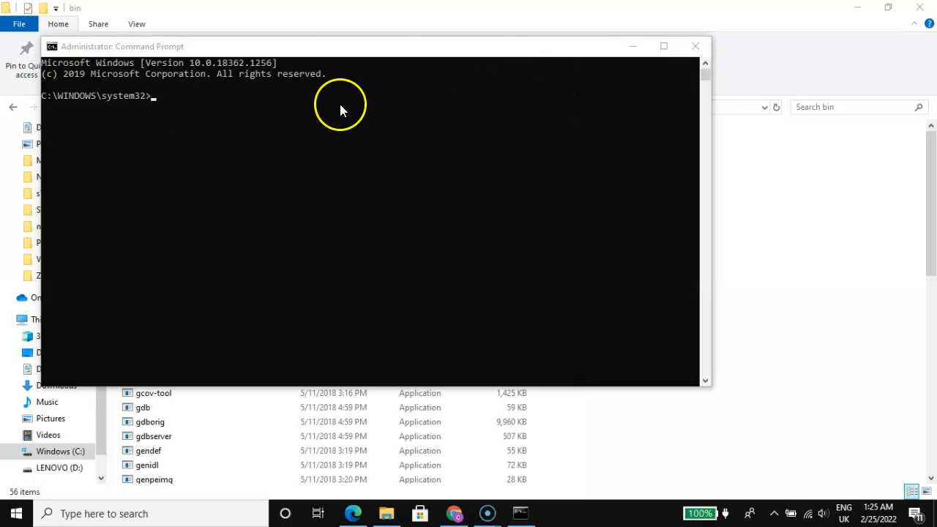
# Step: Run gcc --version from C:\WINDOWS\system32 in the administrator Command Prompt to check the compiler, and close the window
pyautogui.moveTo(162, 97); pyautogui.dragTo(43, 96)
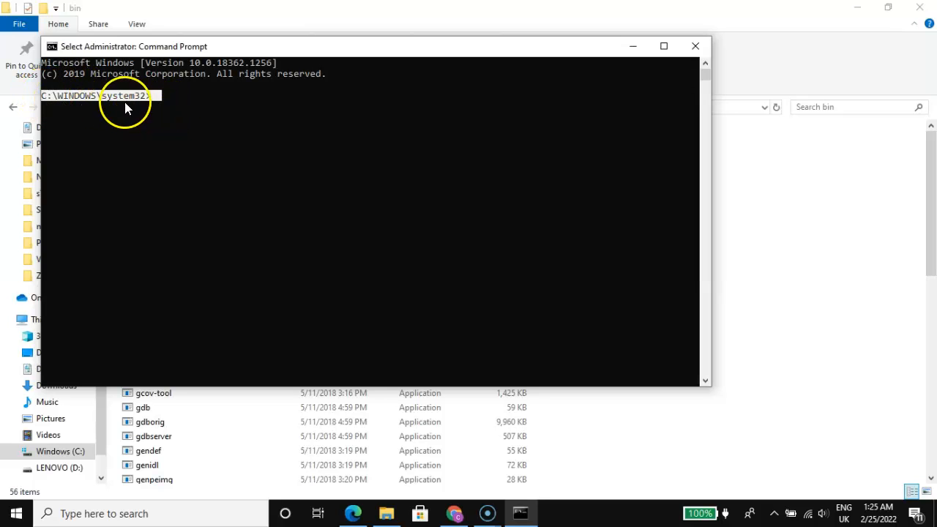
pyautogui.click(164, 128)
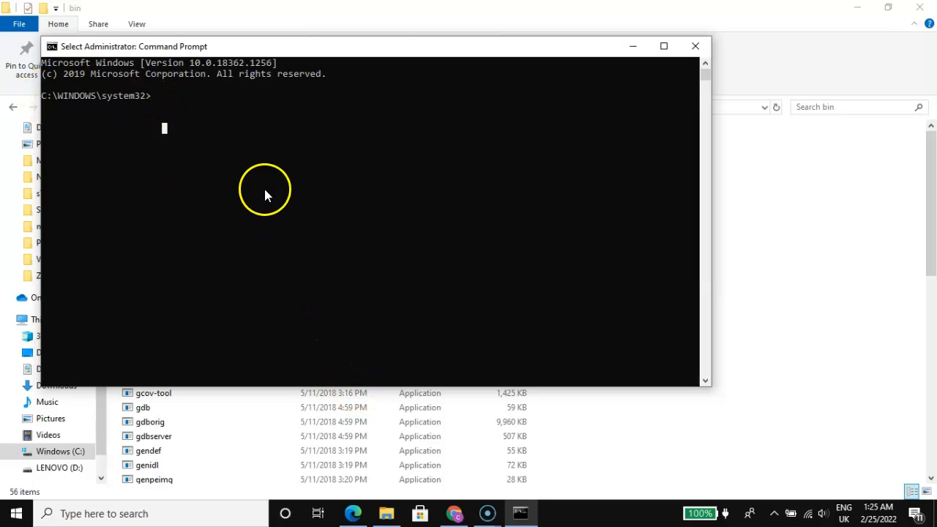
pyautogui.click(198, 104)
pyautogui.write('gcc --version')
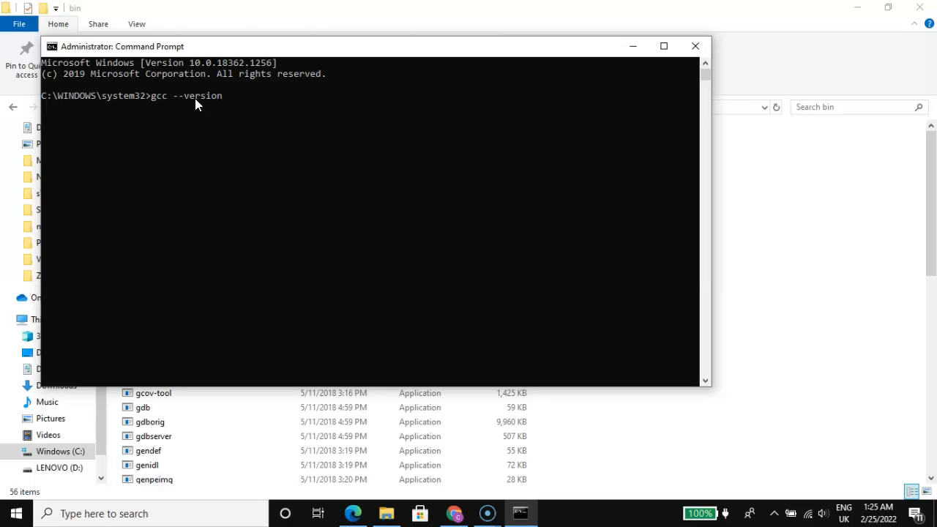
pyautogui.press('Return')
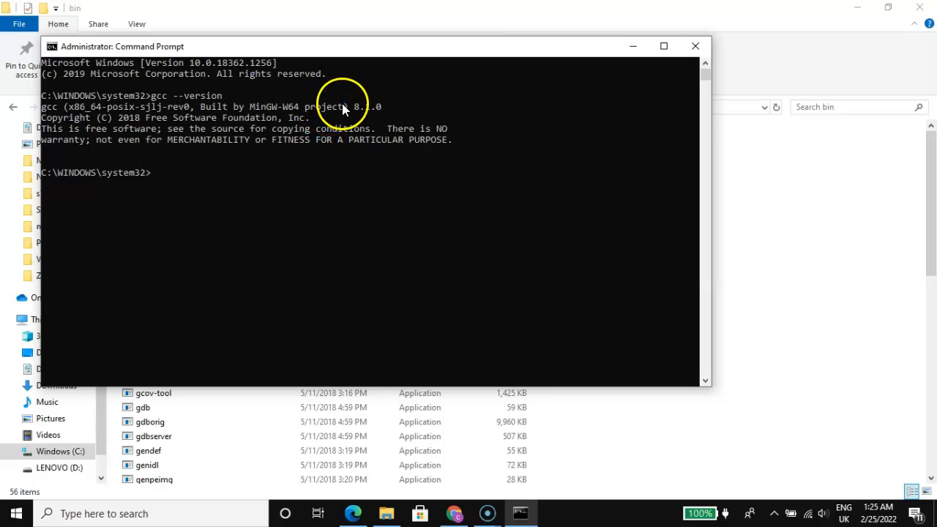
pyautogui.click(696, 46)
# Step: Reopen the system Path variable through a Windows search for "env", review its entries, and confirm the Path and Environment Variables dialogs
pyautogui.click(176, 515)
pyautogui.write('en')
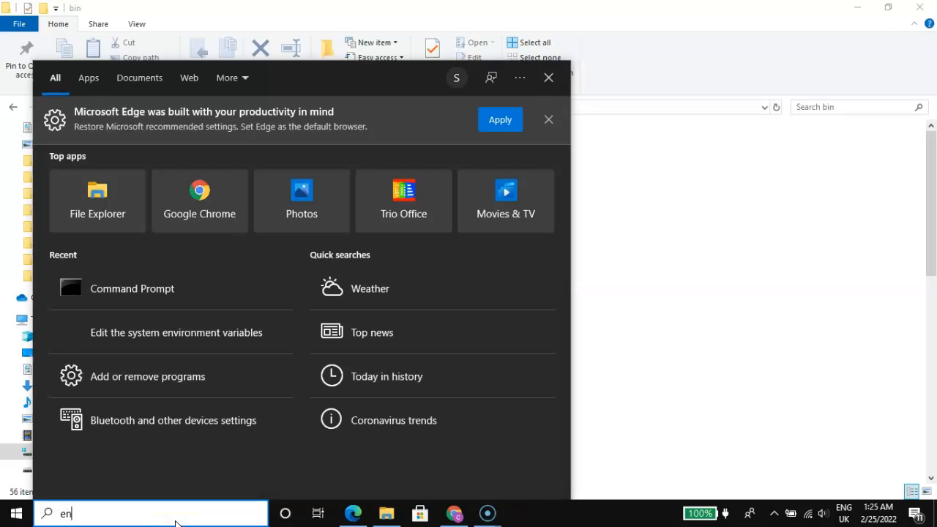
pyautogui.write('v')
pyautogui.click(89, 139)
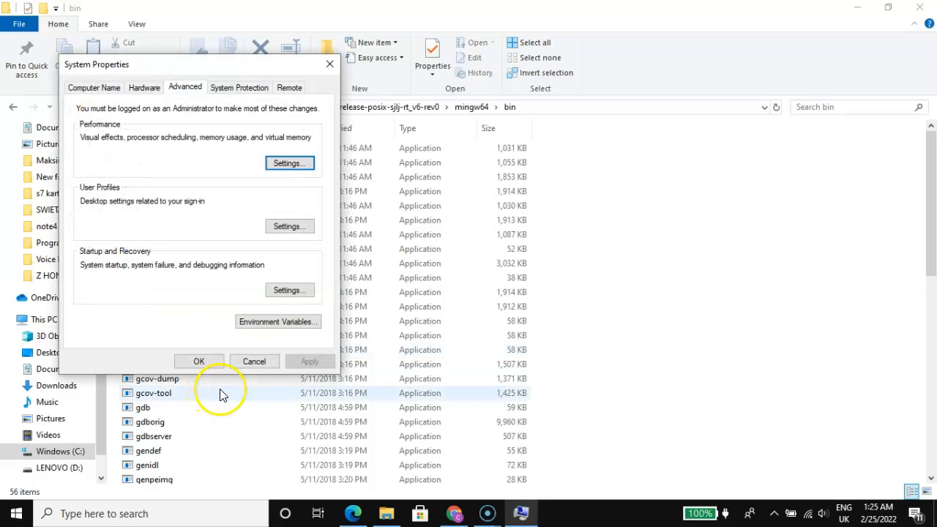
pyautogui.click(269, 323)
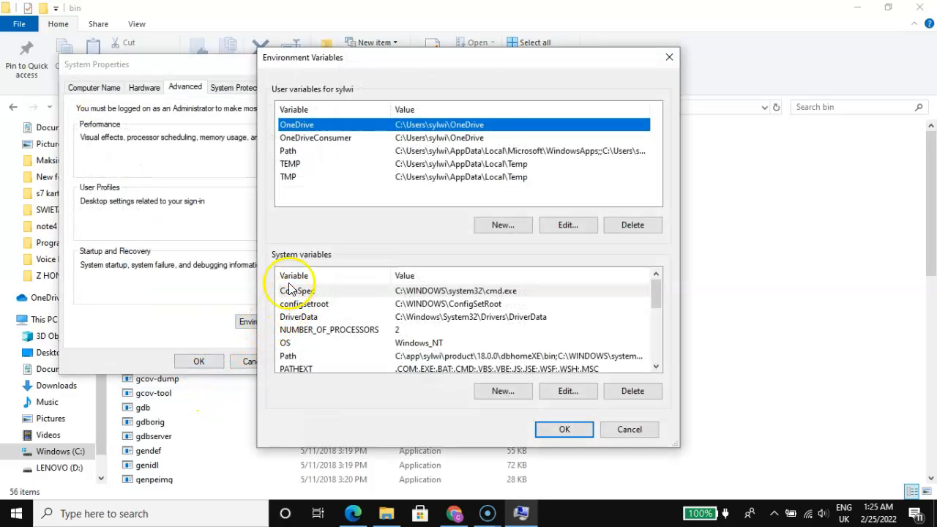
pyautogui.click(439, 357)
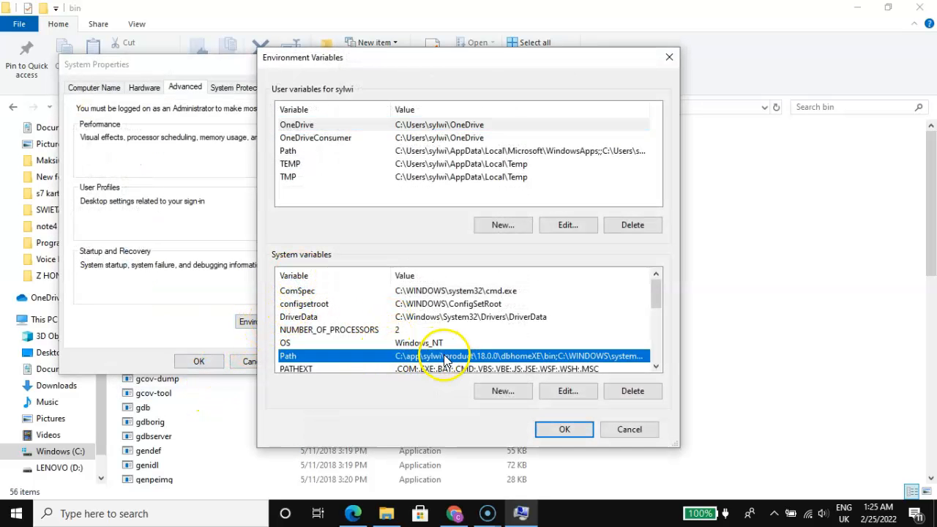
pyautogui.click(568, 391)
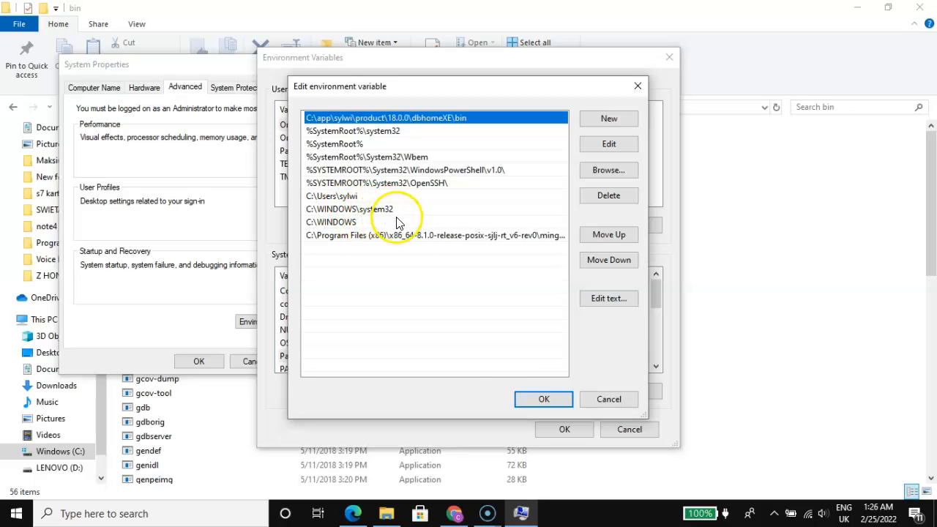
pyautogui.click(545, 405)
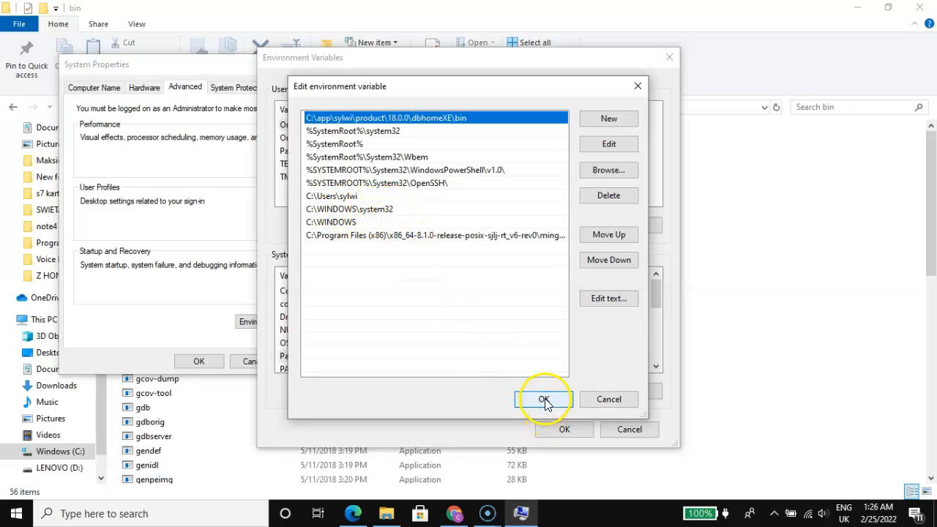
pyautogui.click(565, 431)
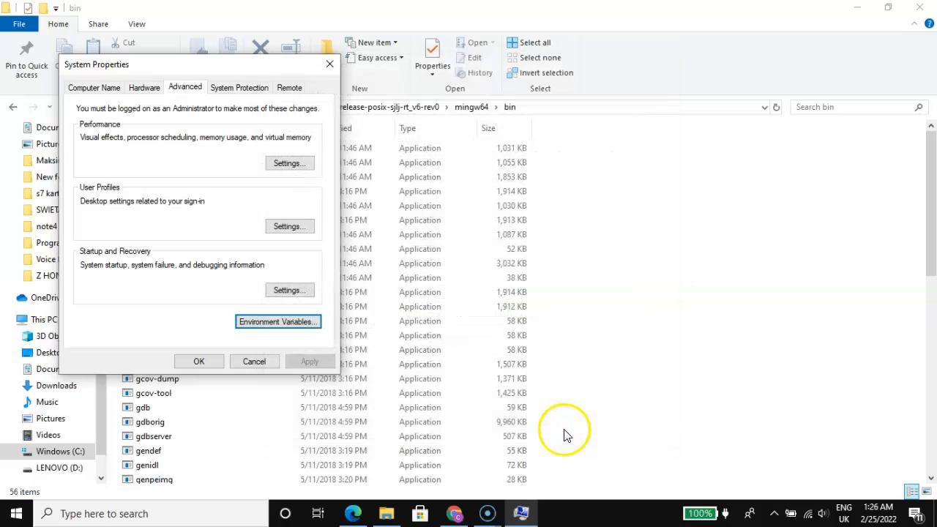